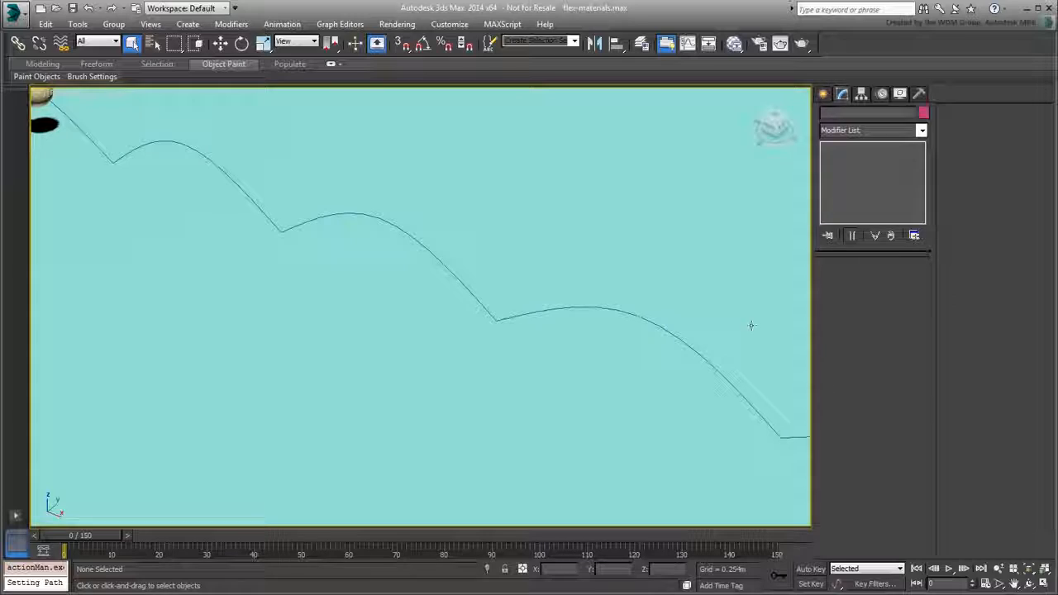
Select the water surface and browse to the Ripples.xml cache file from its Point Cache modifier
left_click(691, 287)
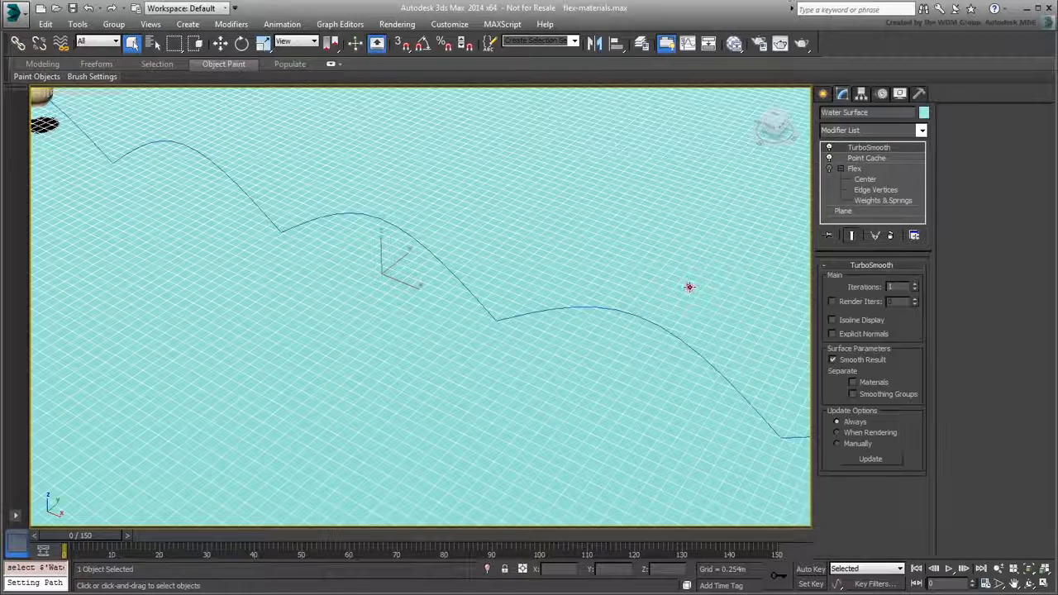
left_click(872, 159)
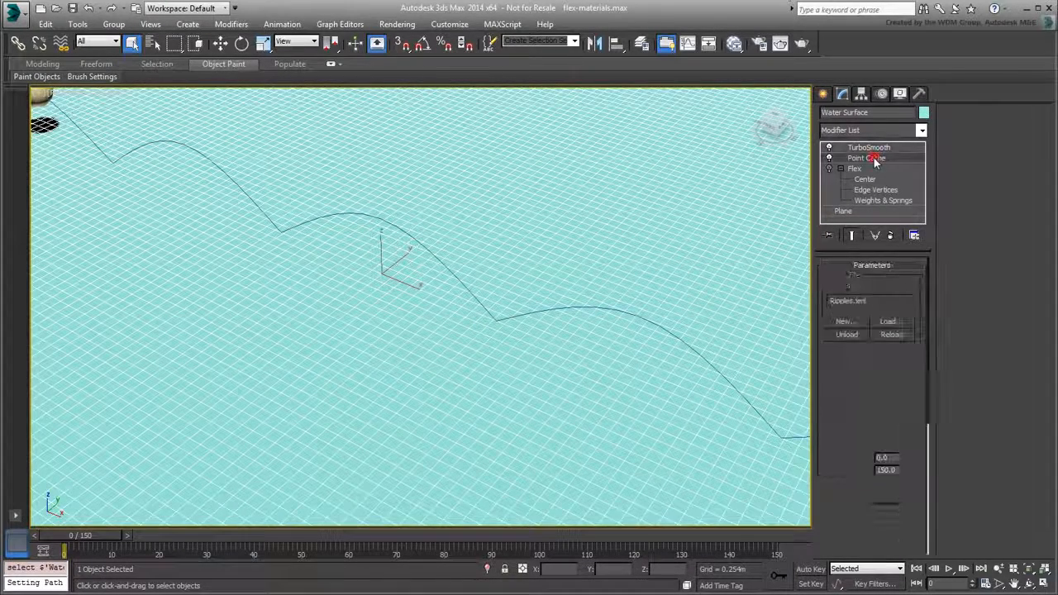
left_click(887, 322)
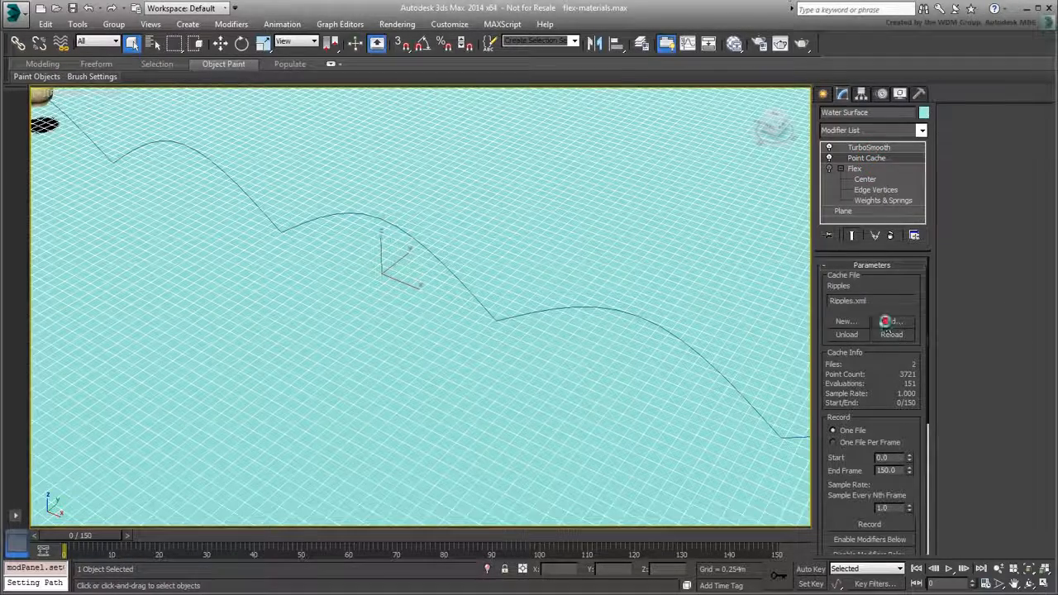
left_click(176, 199)
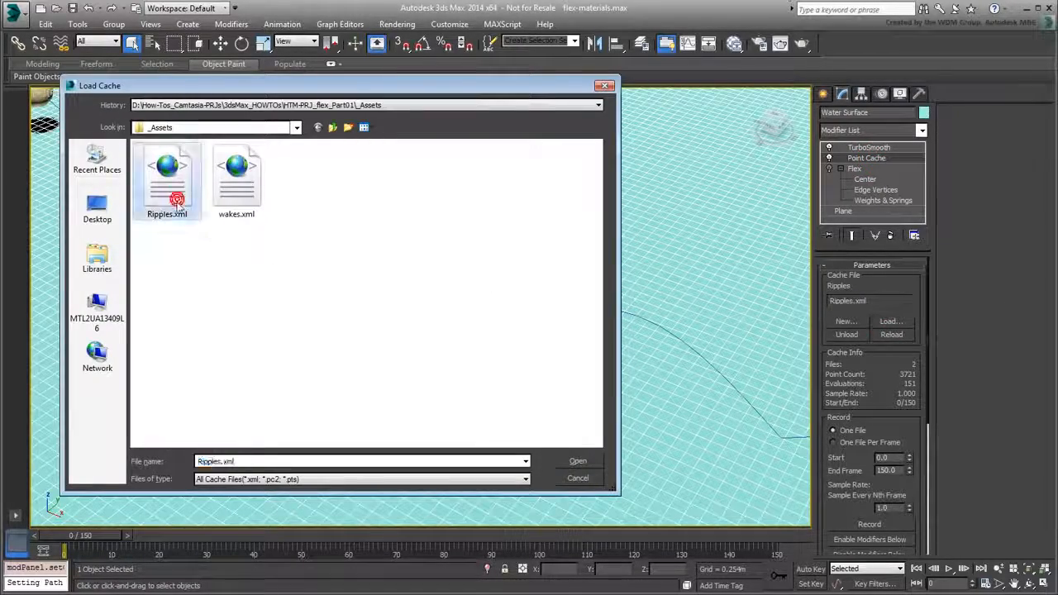
left_click(583, 476)
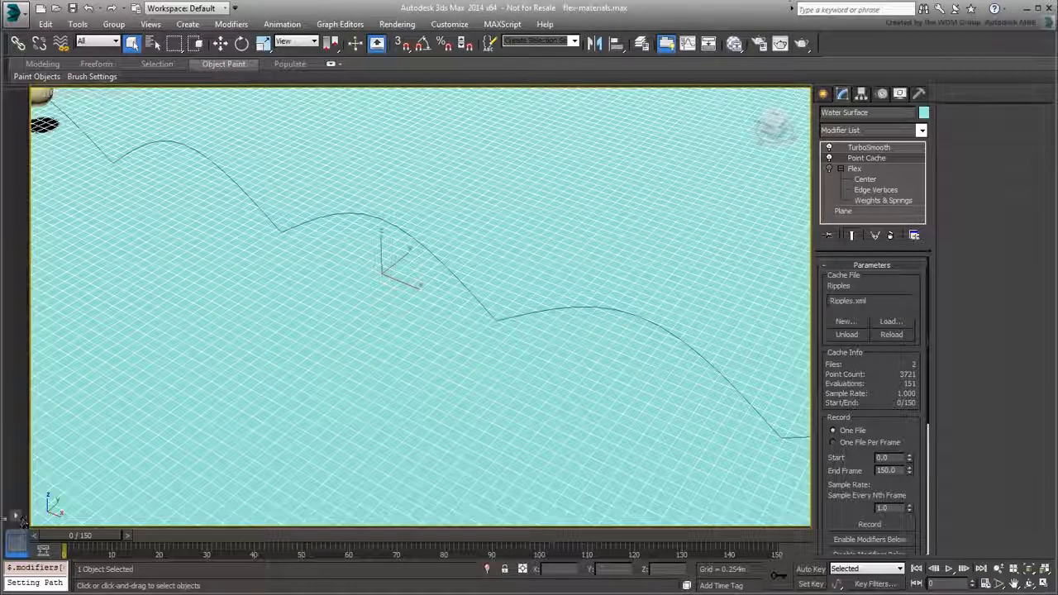
Scrub the animation to frame 30
left_click_drag(84, 539, 23, 545)
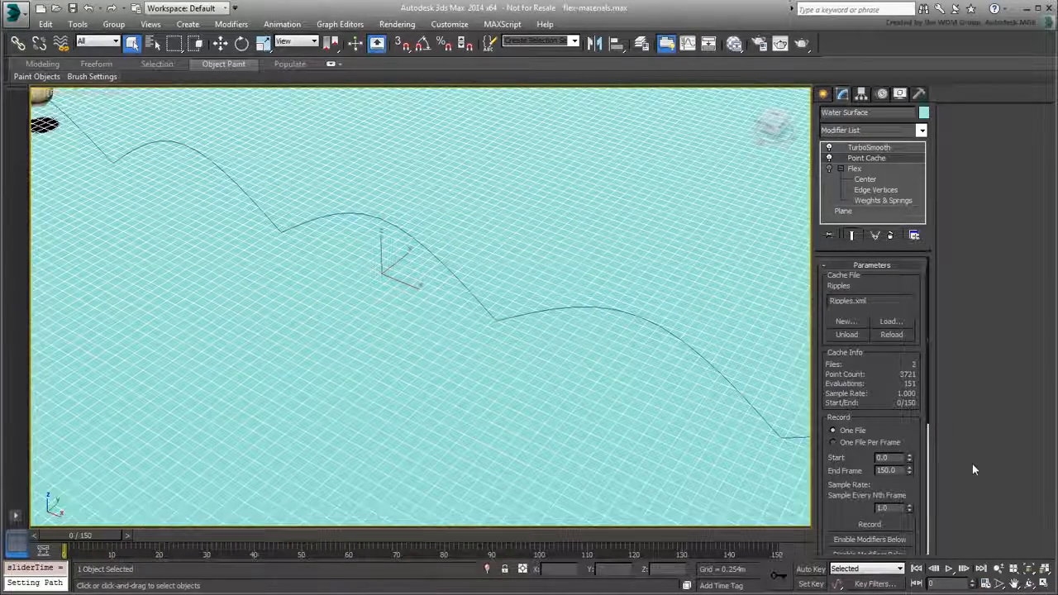
left_click_drag(93, 540, 229, 542)
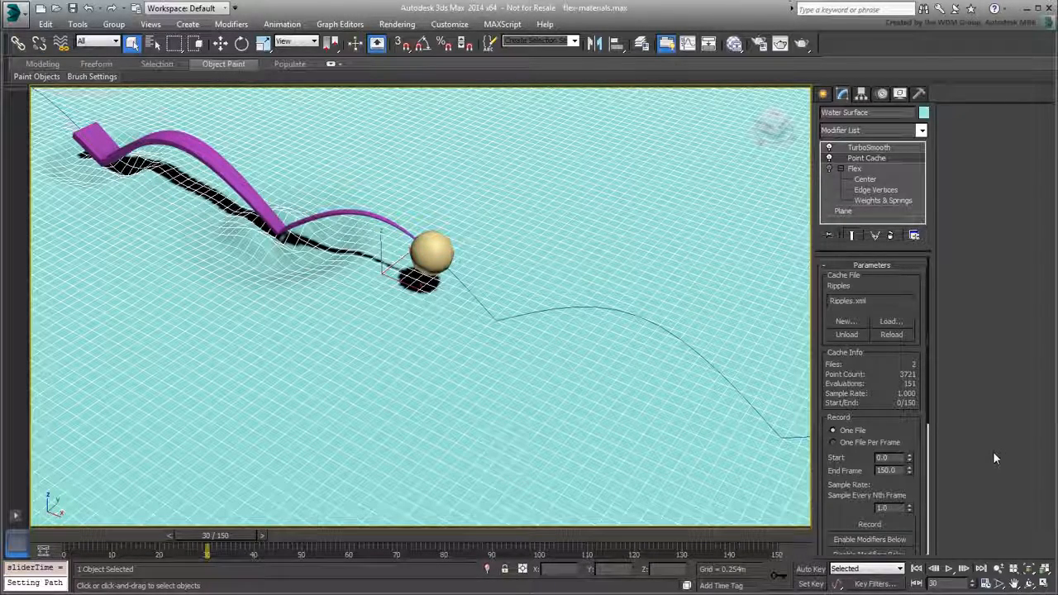
Create a mental ray Arch & Design material in the Slate Material Editor and name it Arrowhead
left_click(735, 44)
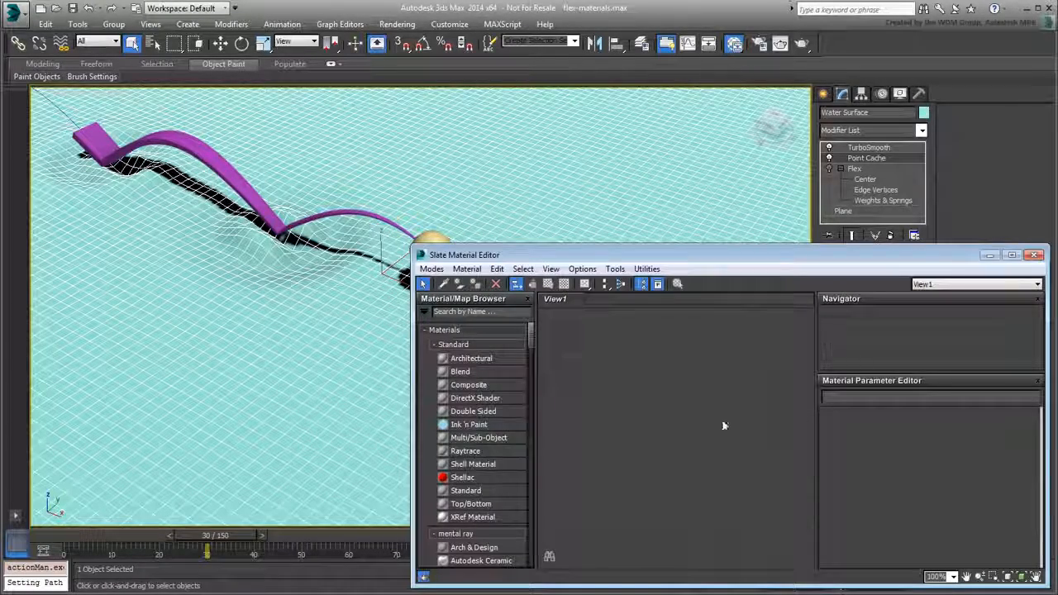
left_click(485, 345)
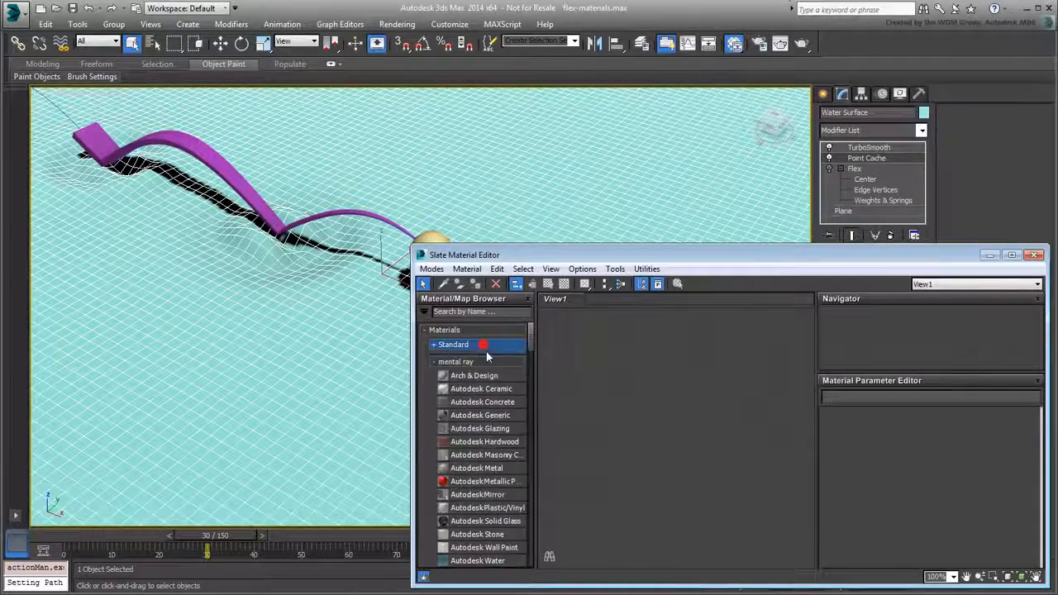
left_click_drag(484, 378, 699, 380)
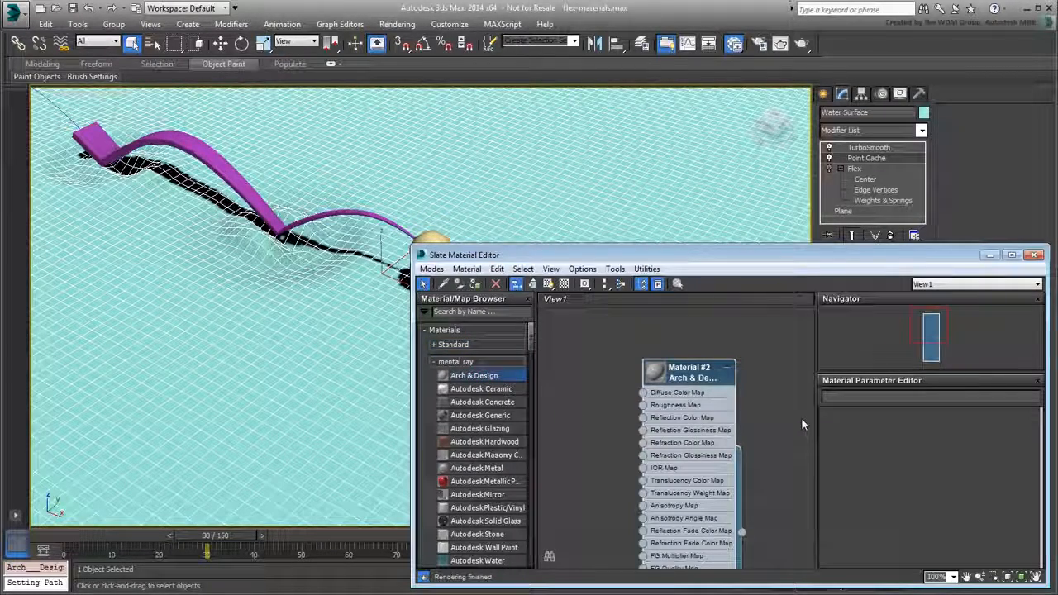
double_click(683, 379)
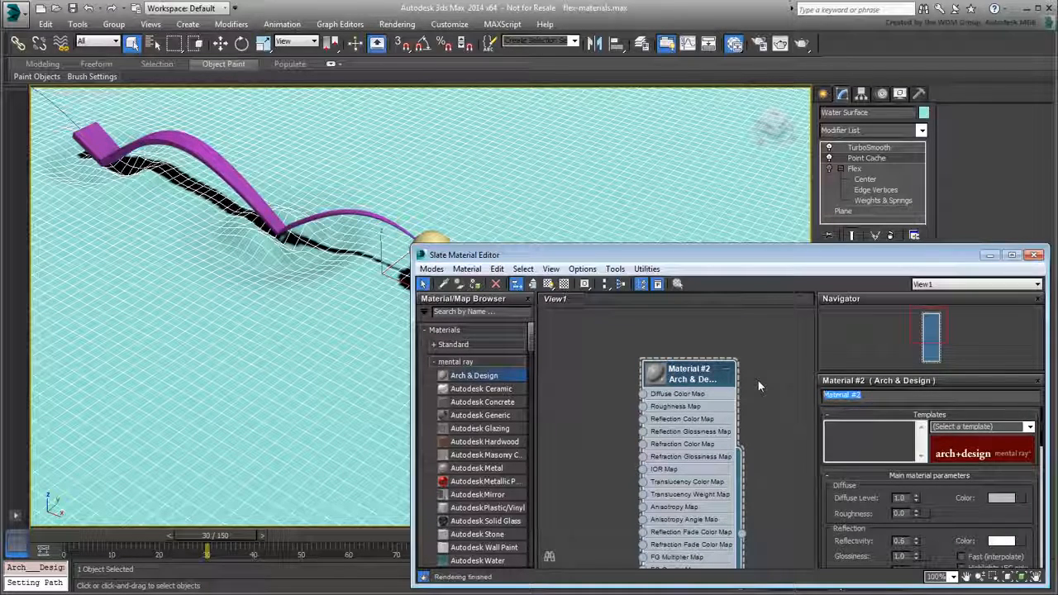
type("Arrowhe")
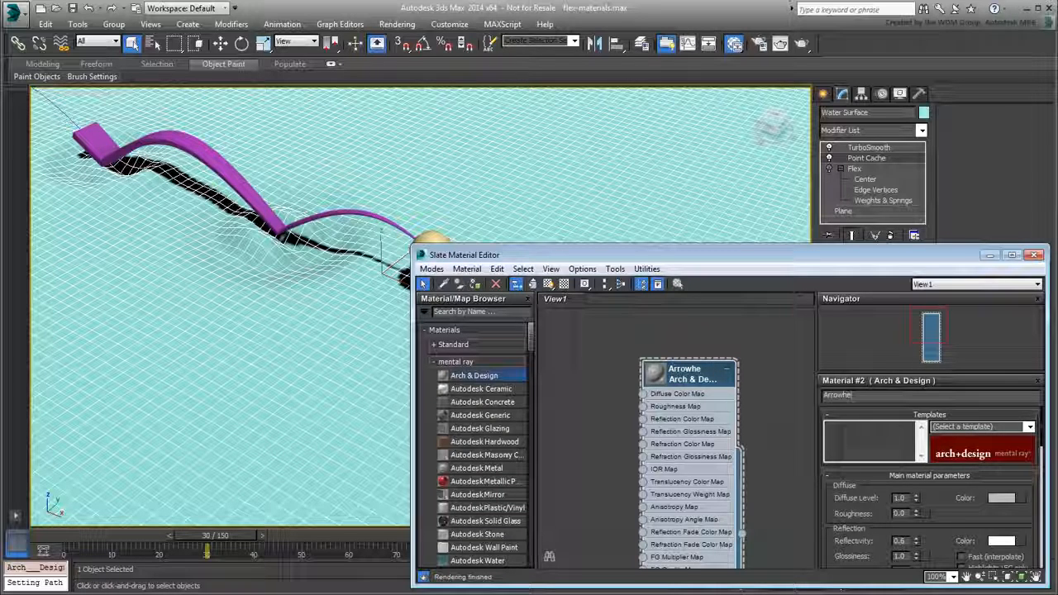
type("ad")
key("Return")
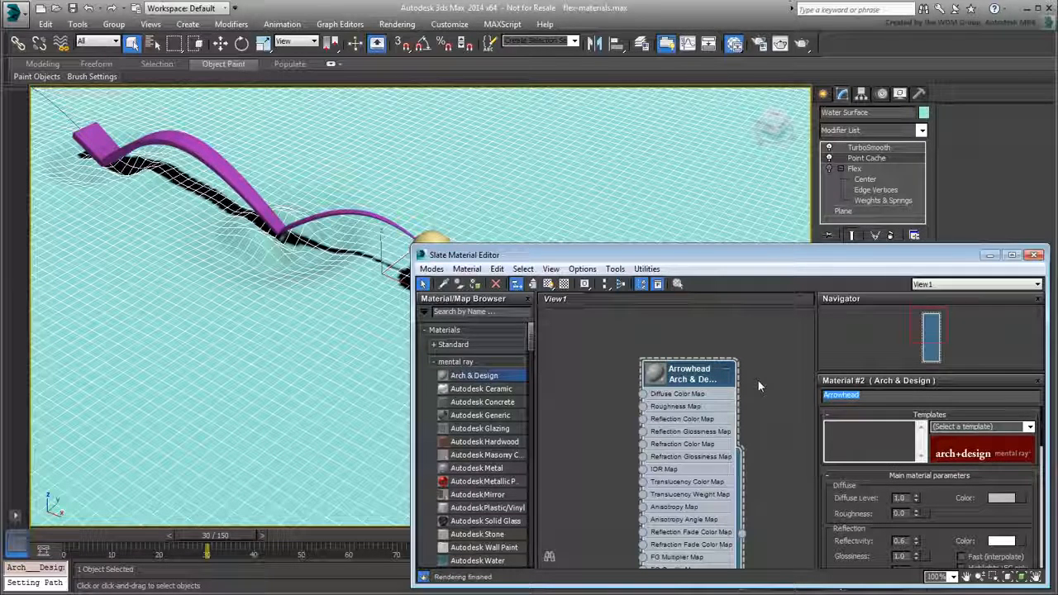
Apply the Pearl Finish template to the Arrowhead material and assign the material to the arrow ribbon in the scene
left_click(1030, 427)
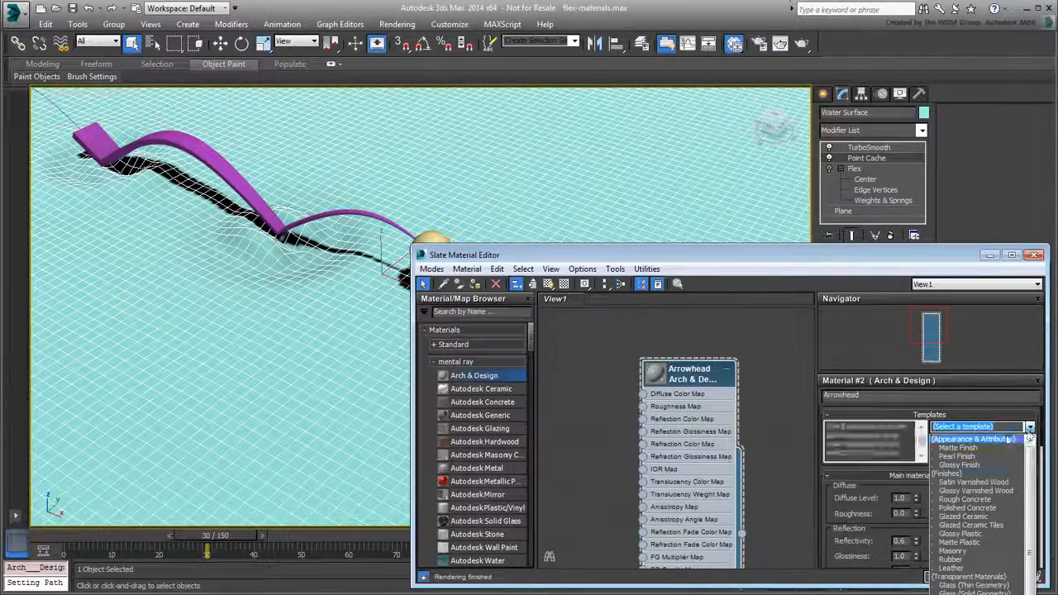
left_click(958, 457)
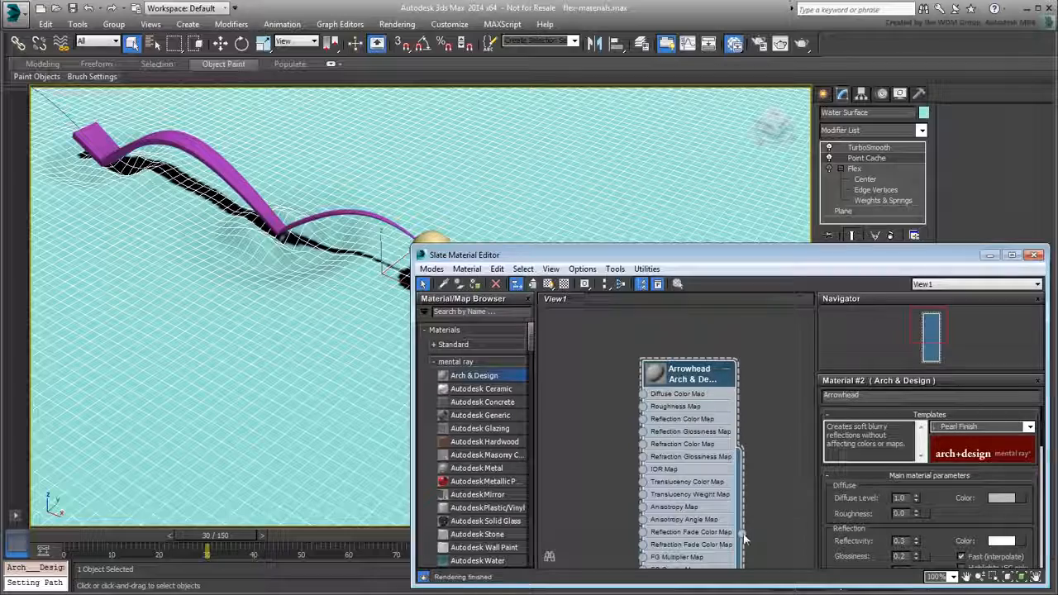
left_click_drag(743, 534, 212, 164)
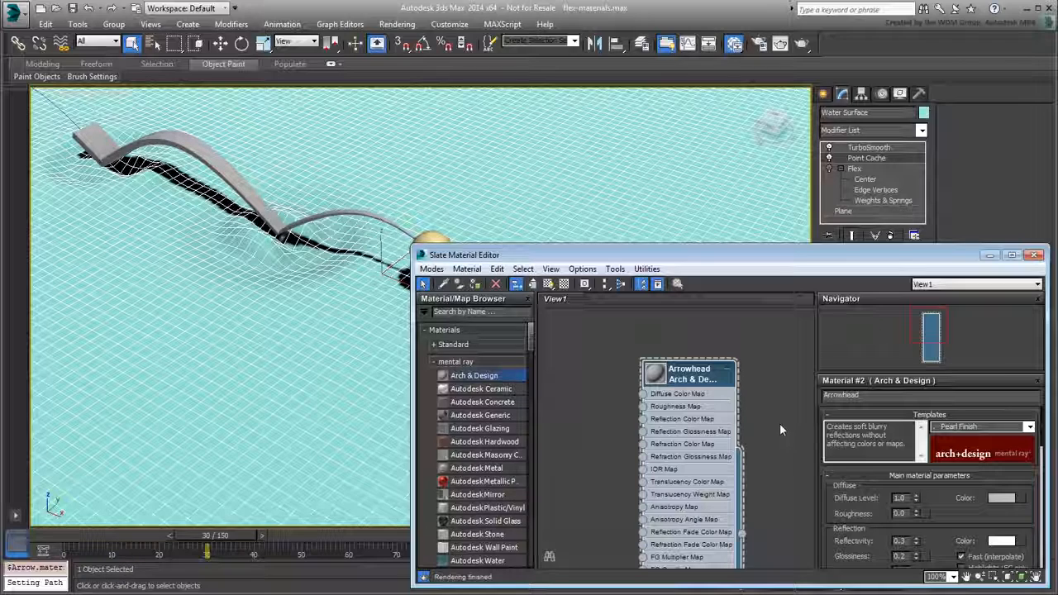
Connect a standard Gradient Ramp map to the Arrowhead material's Diffuse Color Map and arrange its node beside the material
left_click_drag(642, 394, 589, 376)
mouse_move(609, 385)
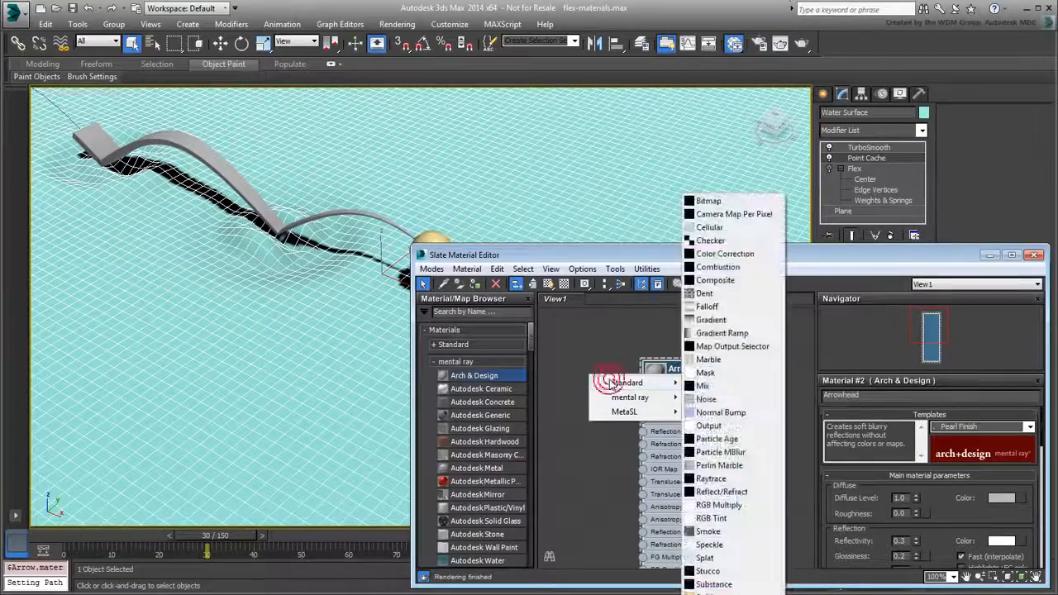
left_click(722, 333)
middle_click_drag(664, 402, 731, 392)
left_click_drag(661, 366, 621, 351)
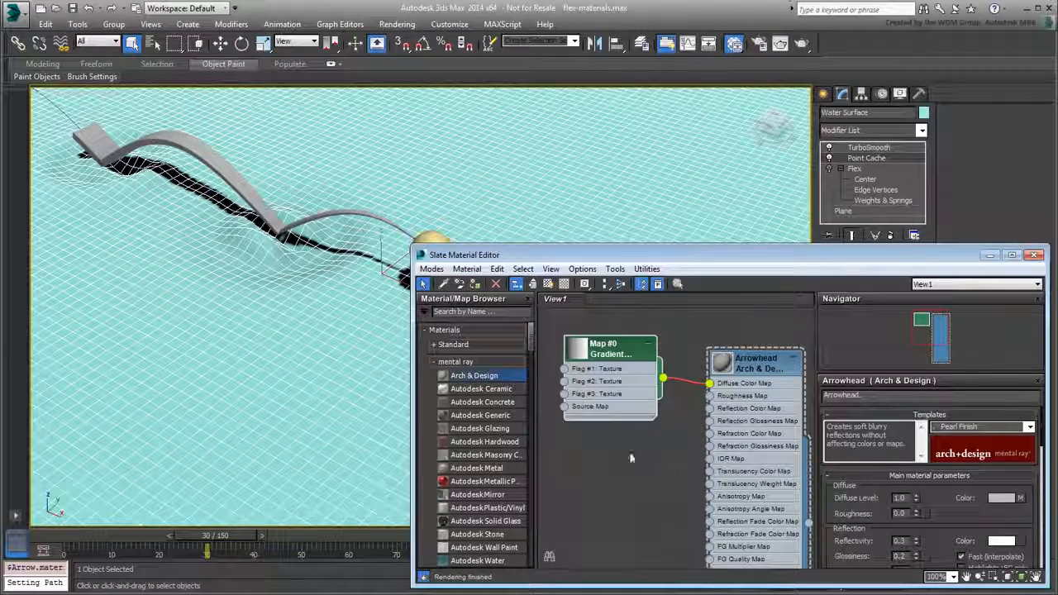
Open the Gradient Ramp's parameters and display the map shaded in the viewport
double_click(623, 356)
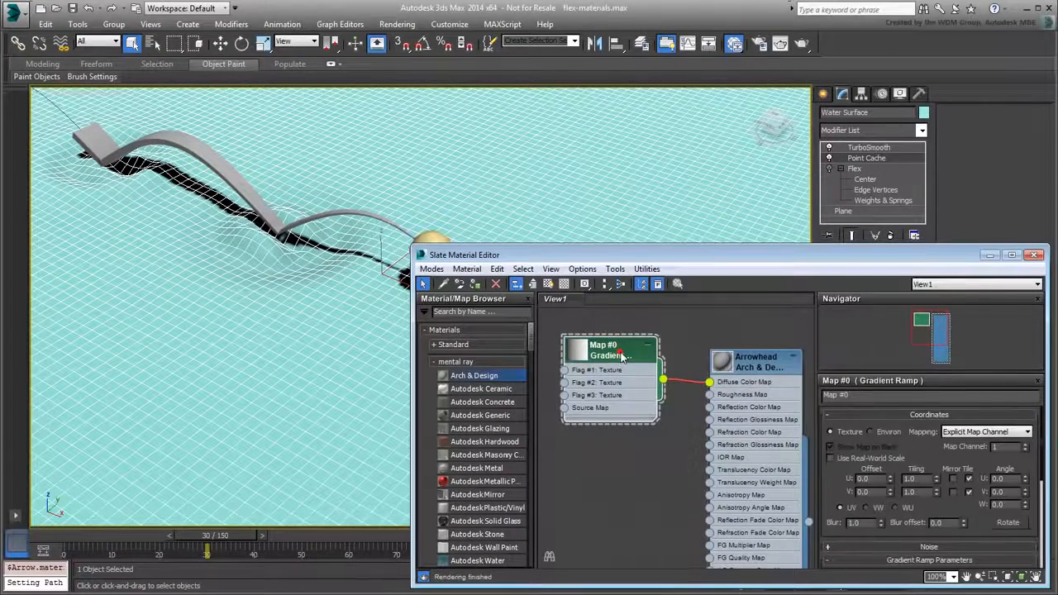
left_click_drag(834, 493, 836, 411)
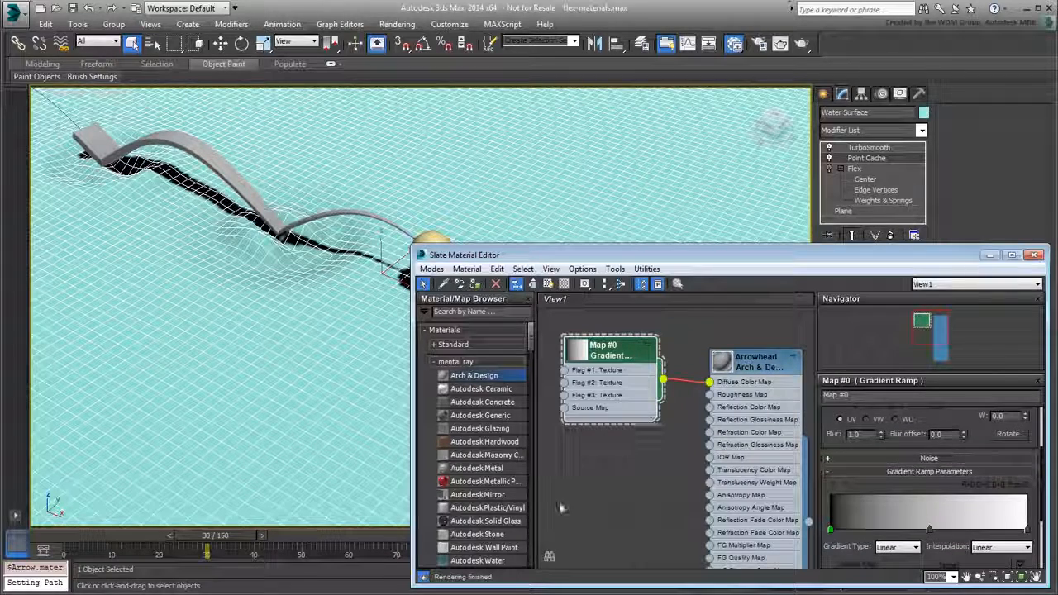
left_click(548, 285)
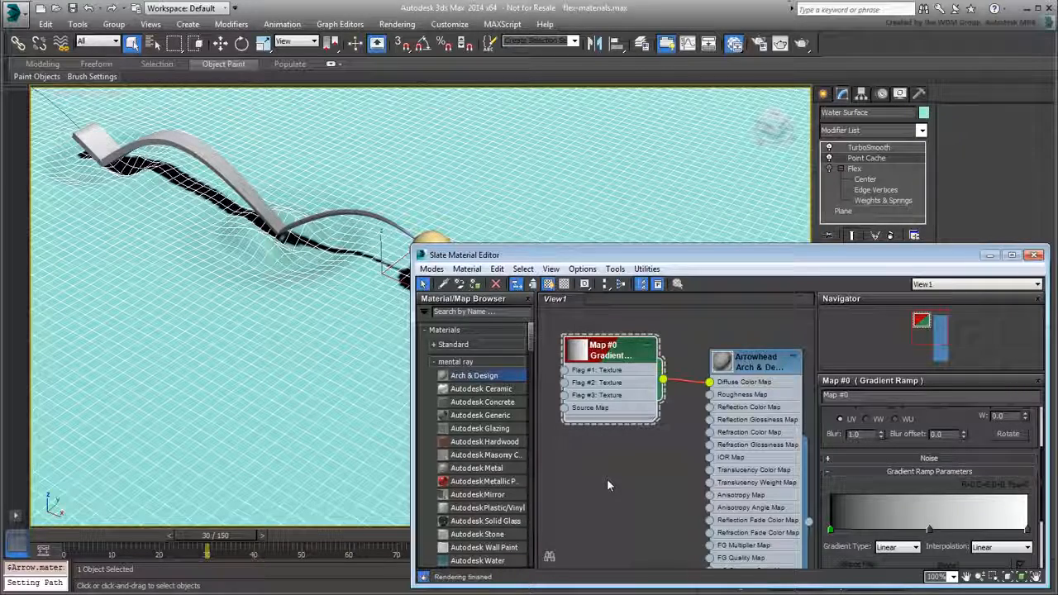
Color the gradient's start flag red and its end flag pure blue (0, 0, 255)
double_click(830, 531)
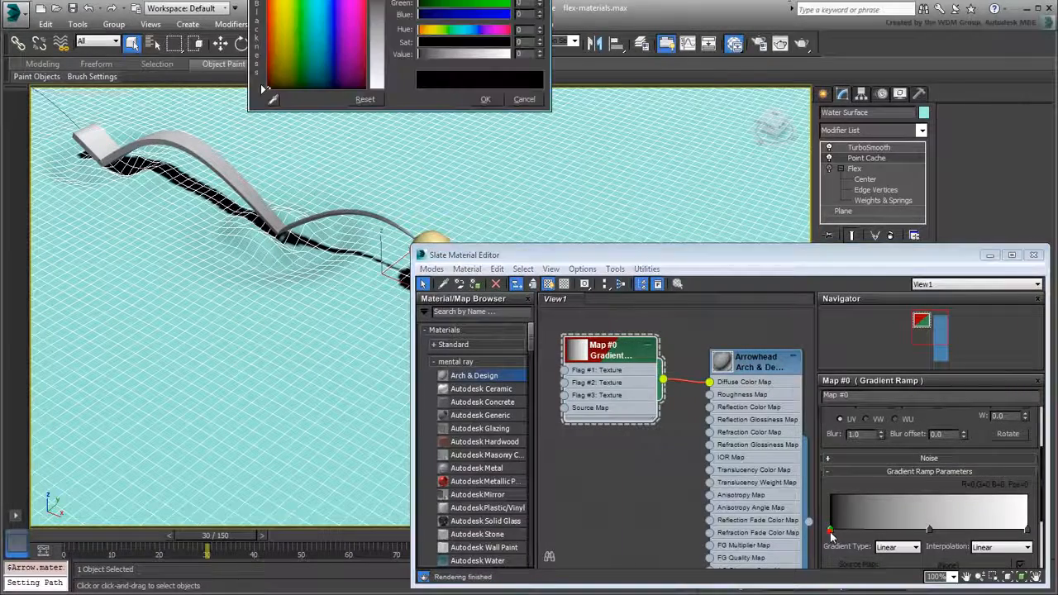
left_click_drag(458, 0, 318, 142)
left_click(134, 192)
left_click(128, 168)
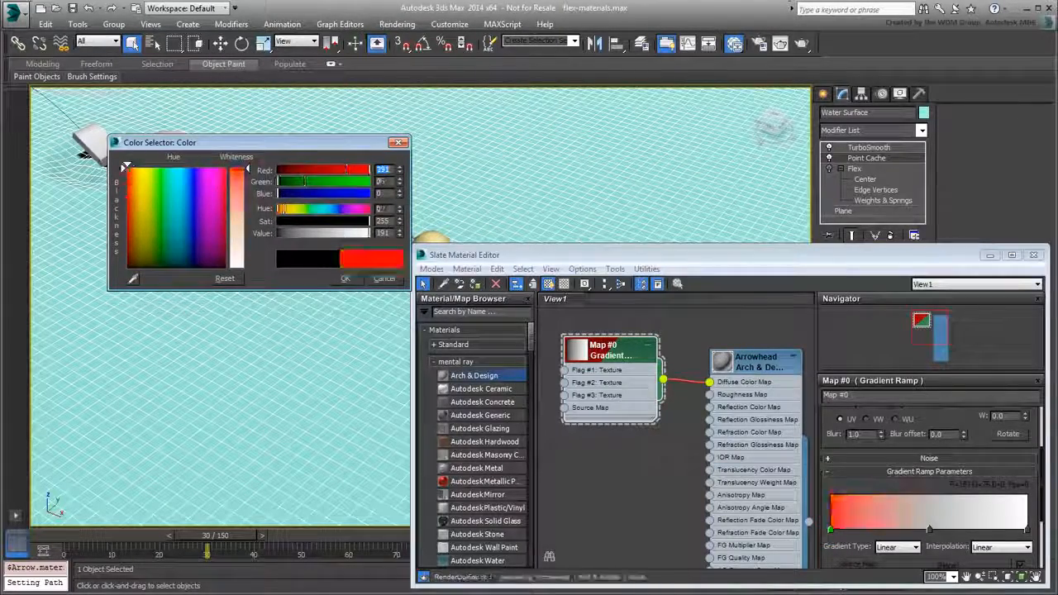
double_click(1026, 530)
left_click_drag(194, 180, 236, 185)
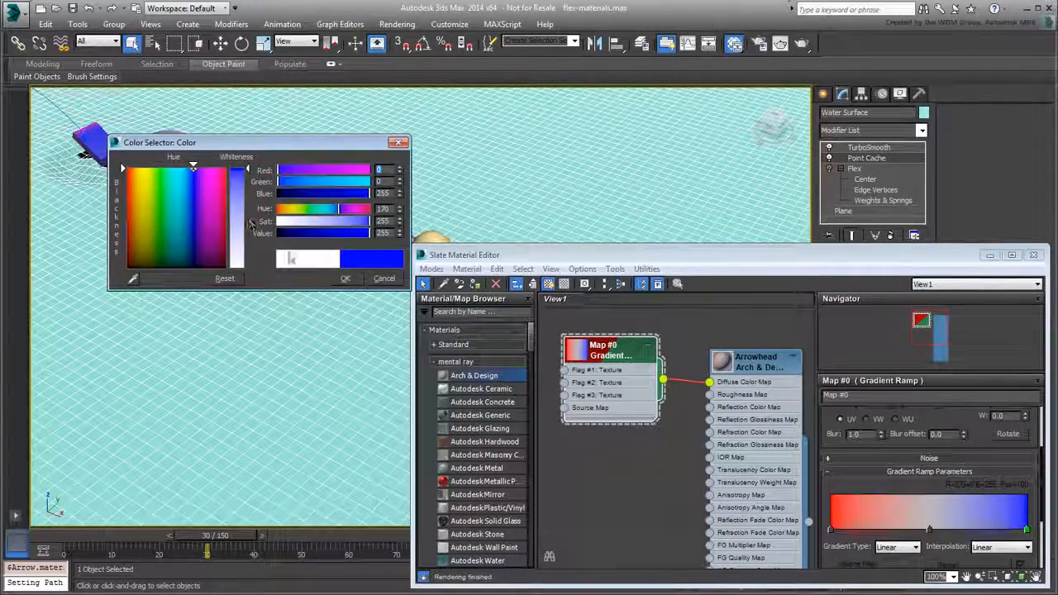
left_click(345, 278)
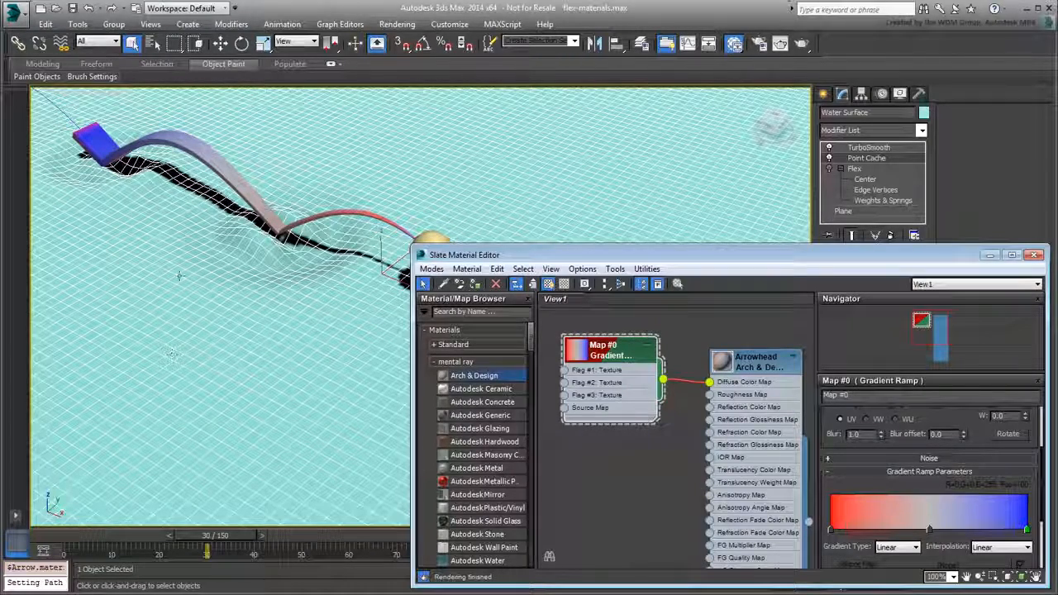
Isolate the Arrow object in the viewport and frame its full length
left_click(191, 146)
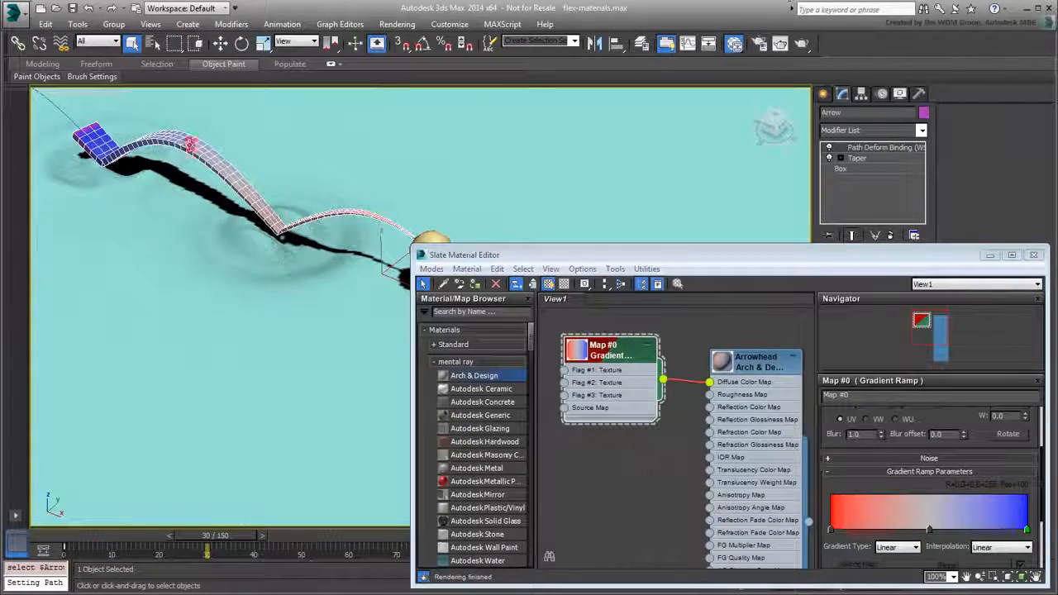
right_click(190, 146)
left_click(223, 41)
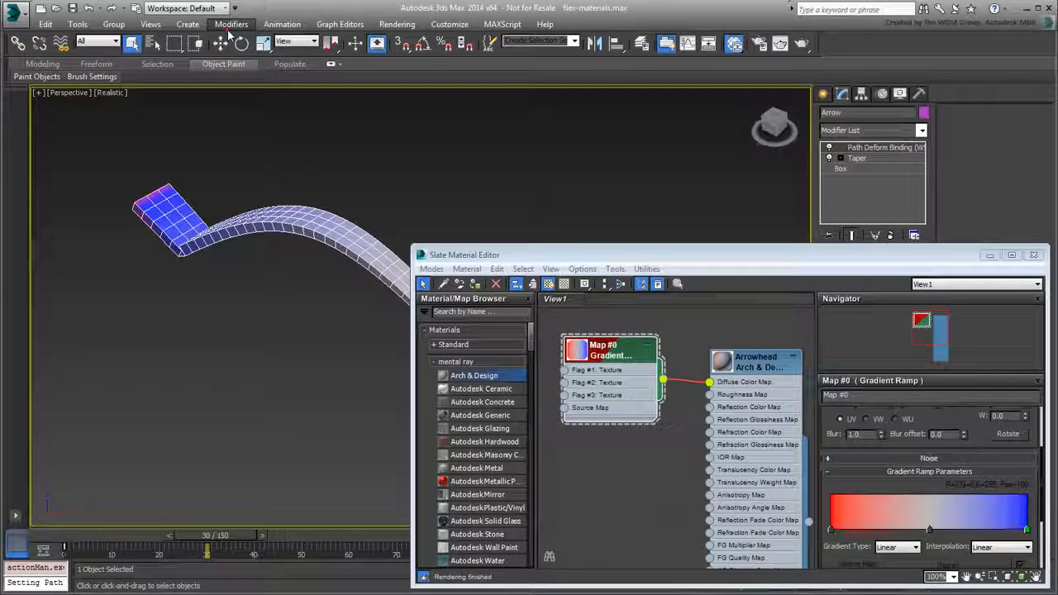
middle_click_drag(279, 370, 269, 259)
scroll(261, 248, "up", 2)
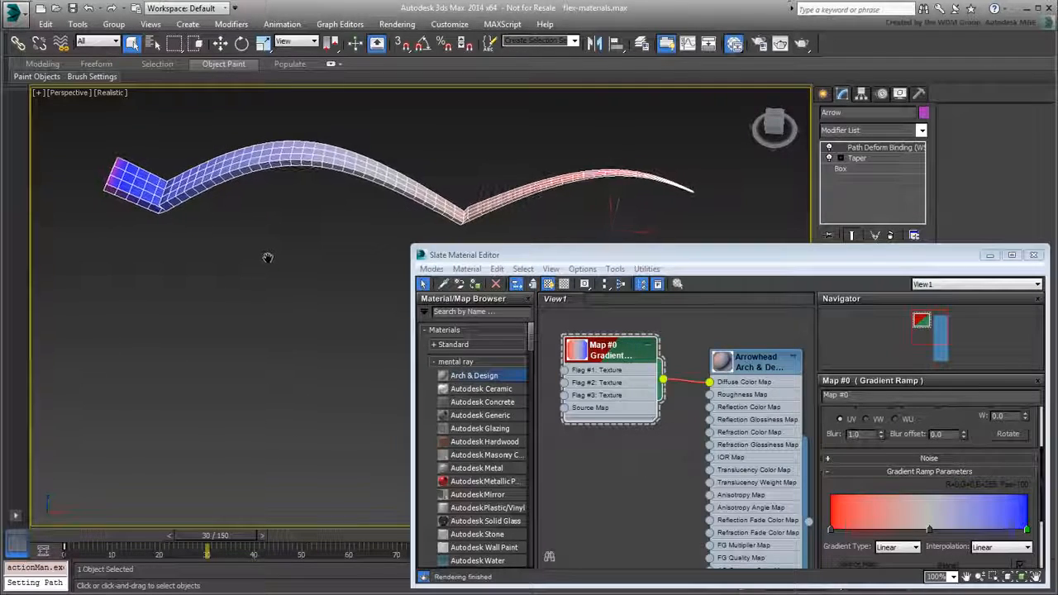
Turn off the arrow's Path Deform Binding and Taper modifiers and move the material editor clear of the modifier stack
left_click(829, 147)
left_click(830, 158)
middle_click_drag(708, 176, 499, 139)
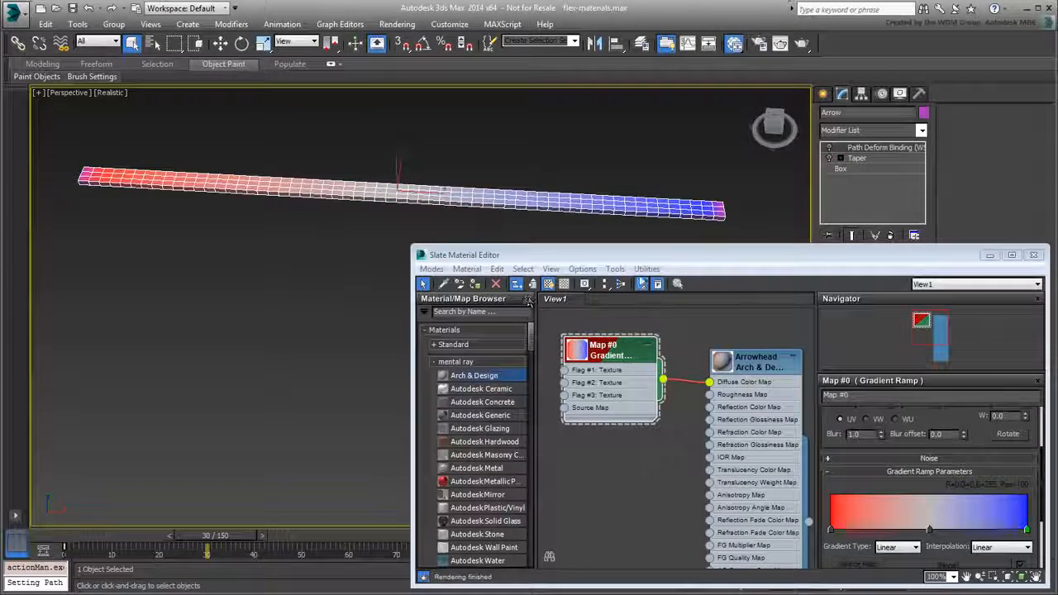
left_click_drag(643, 257, 248, 259)
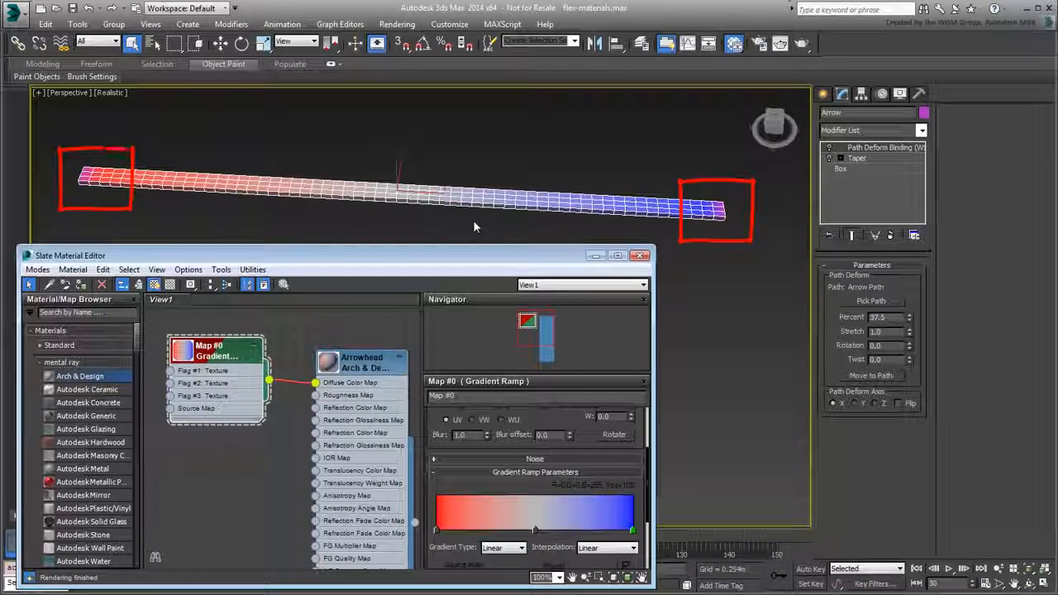
Add a UVW Map modifier directly above the Box level in the arrow's modifier stack
left_click(850, 170)
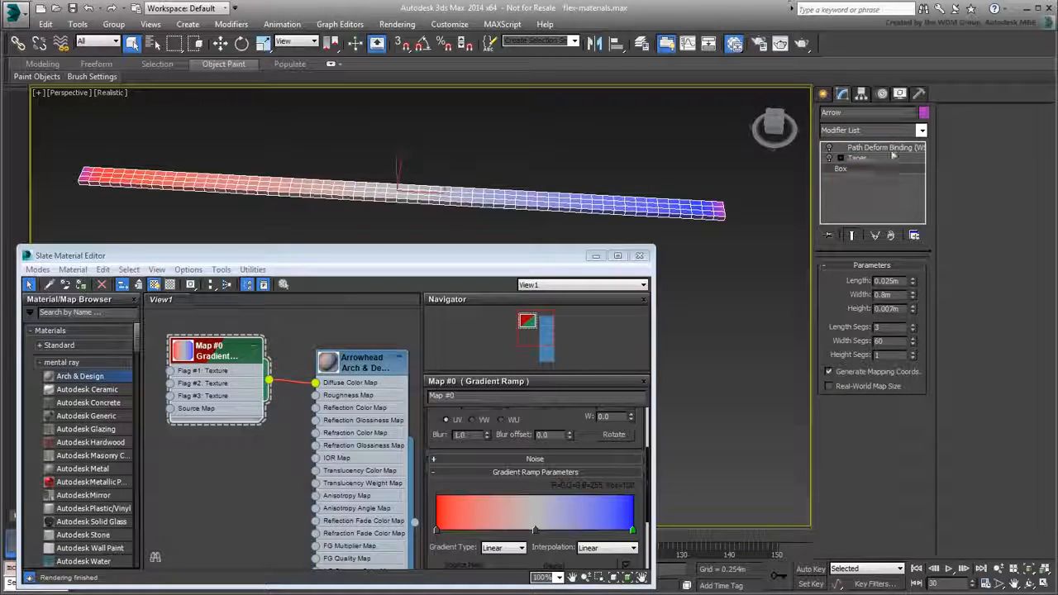
left_click(922, 132)
left_click_drag(924, 169, 931, 561)
left_click(847, 556)
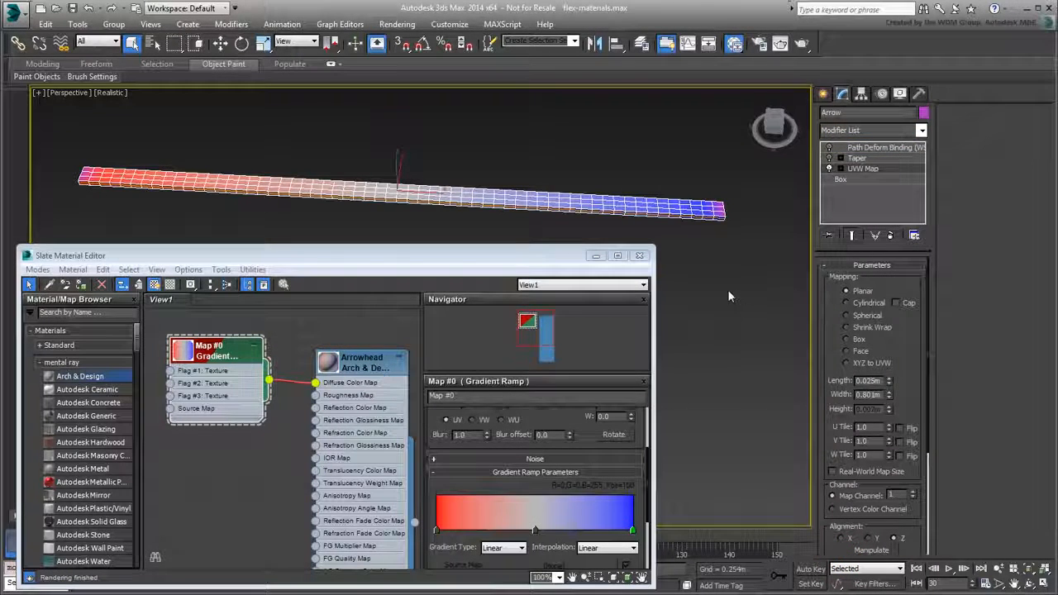
Set the width of the arrow's planar UVW mapping to 0.85 m
double_click(871, 395)
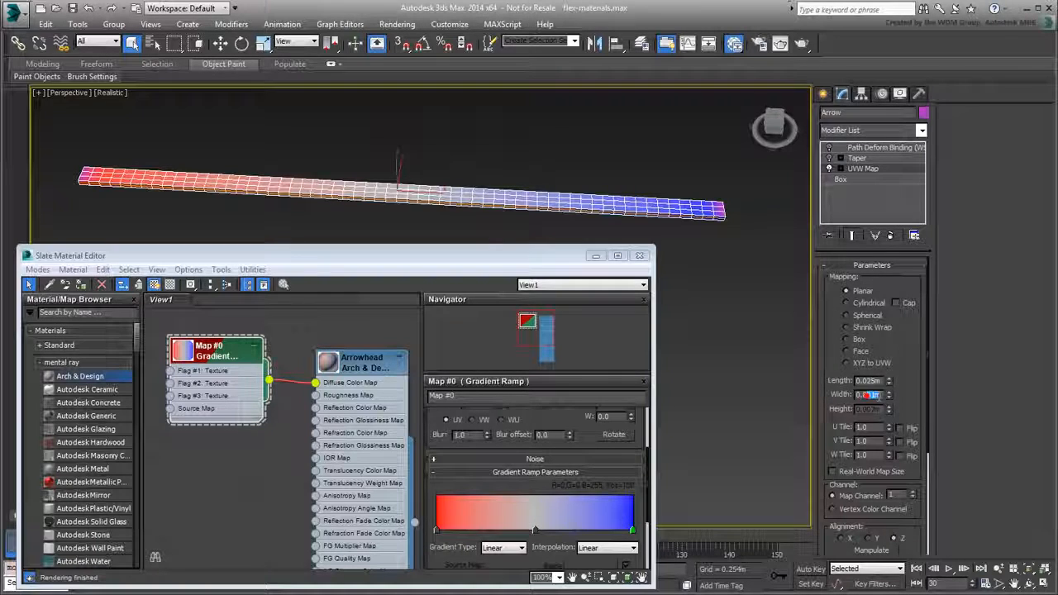
type("0.85")
key("Return")
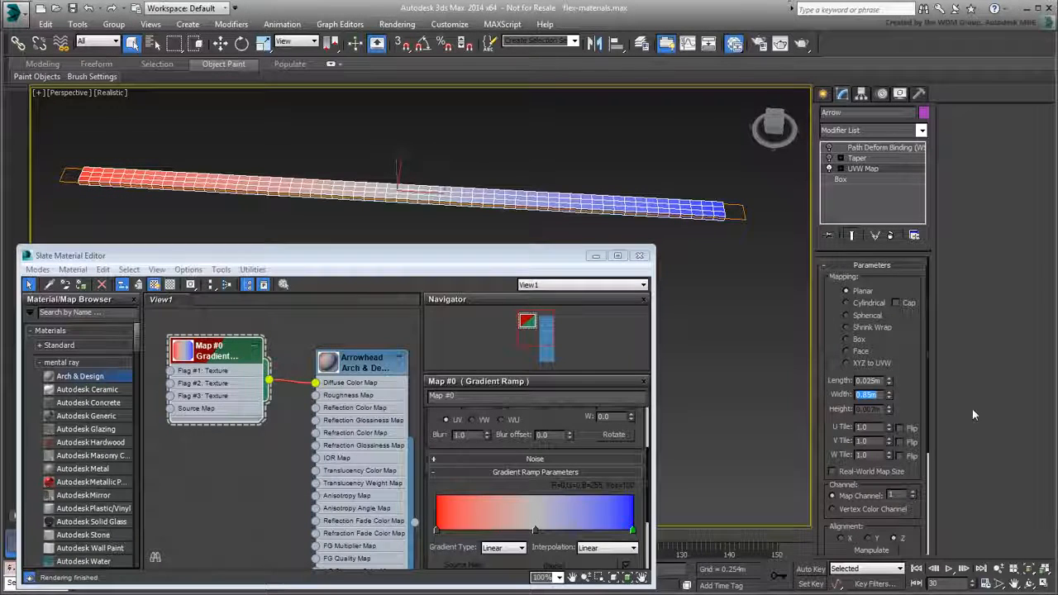
Set the Gradient Ramp map's W angle to 90 so the colors run across the arrow's width
left_click_drag(569, 420, 585, 453)
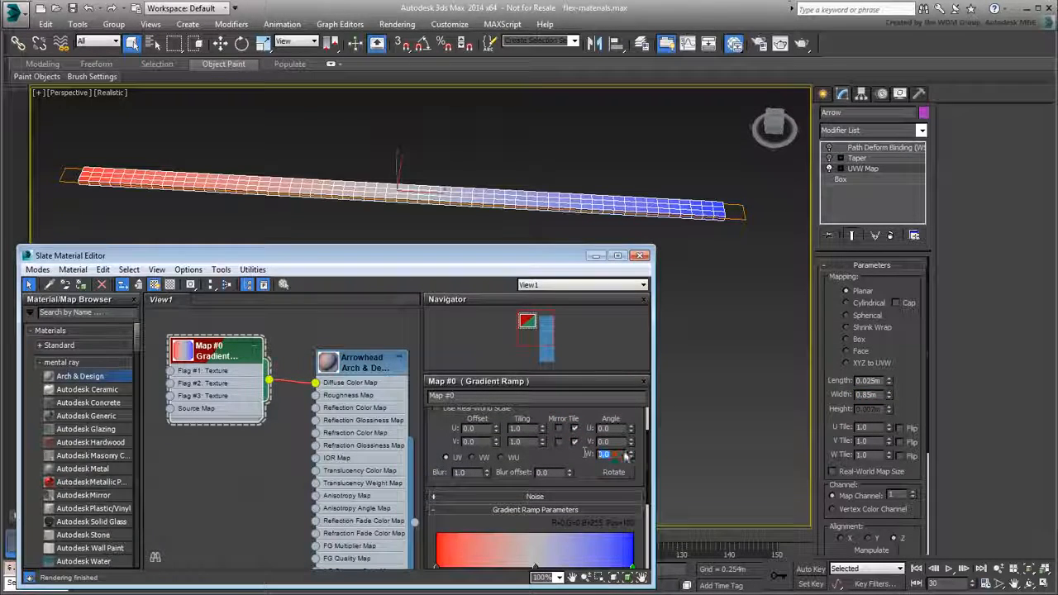
type("90")
key("Return")
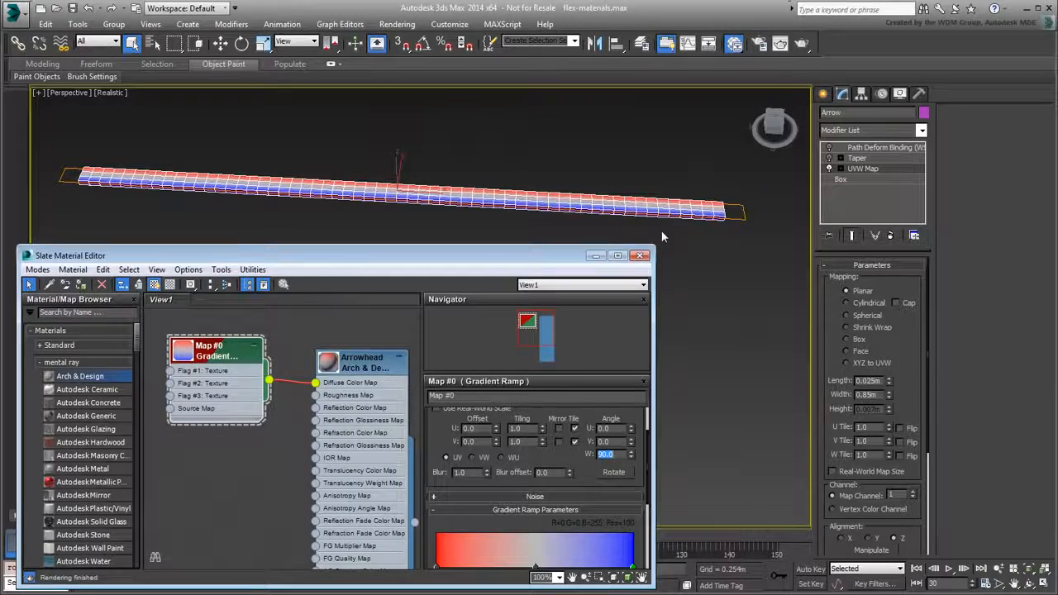
middle_click_drag(662, 233, 486, 207, "alt")
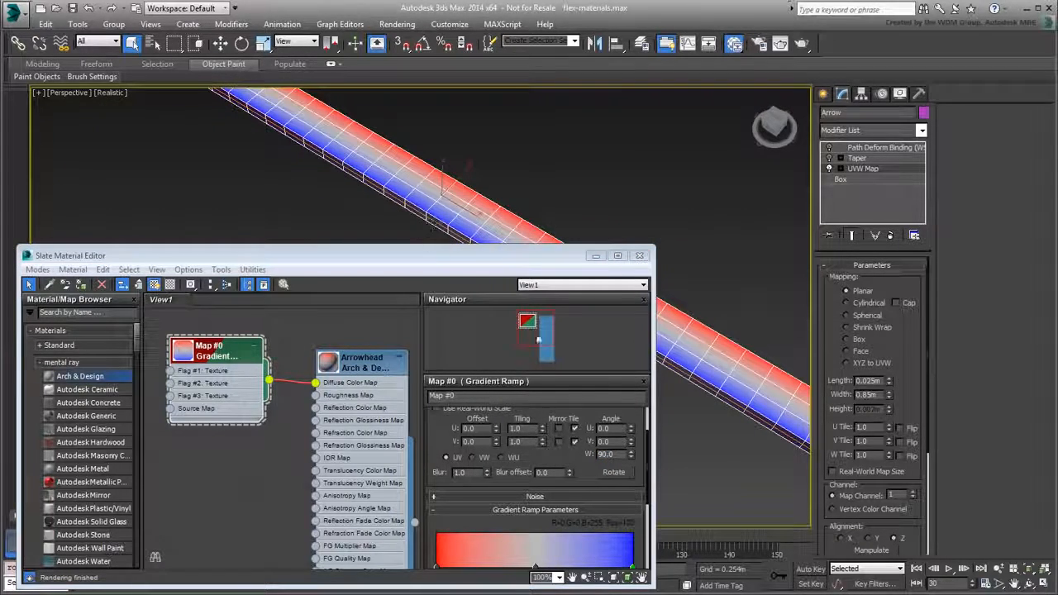
Darken the gradient's red start flag to RGB 141, 0, 0 and copy that color onto the blue end flag
double_click(437, 569)
scroll(538, 496, "down", 2)
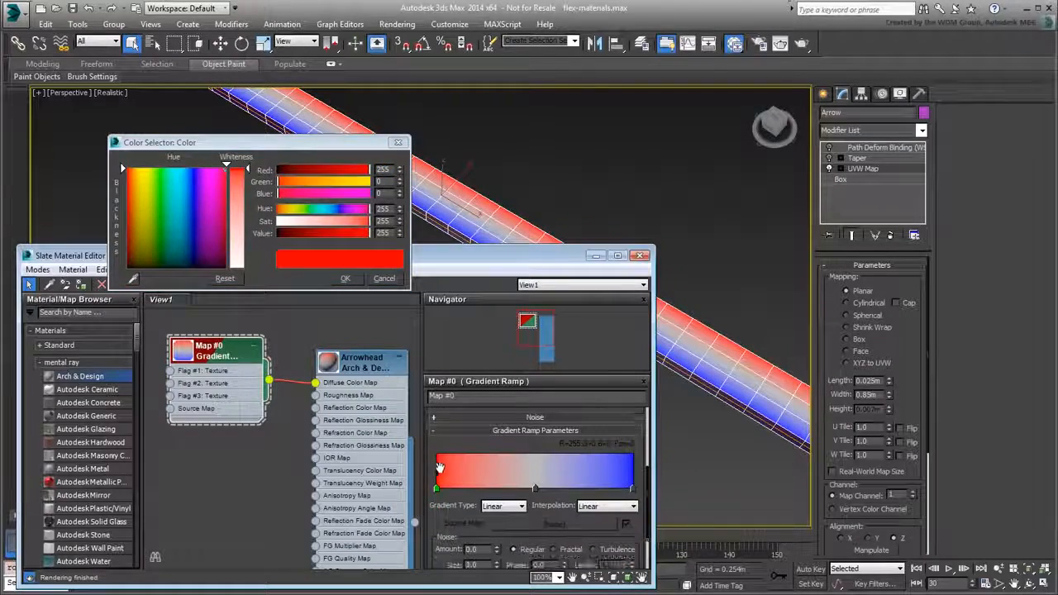
left_click_drag(123, 169, 125, 214)
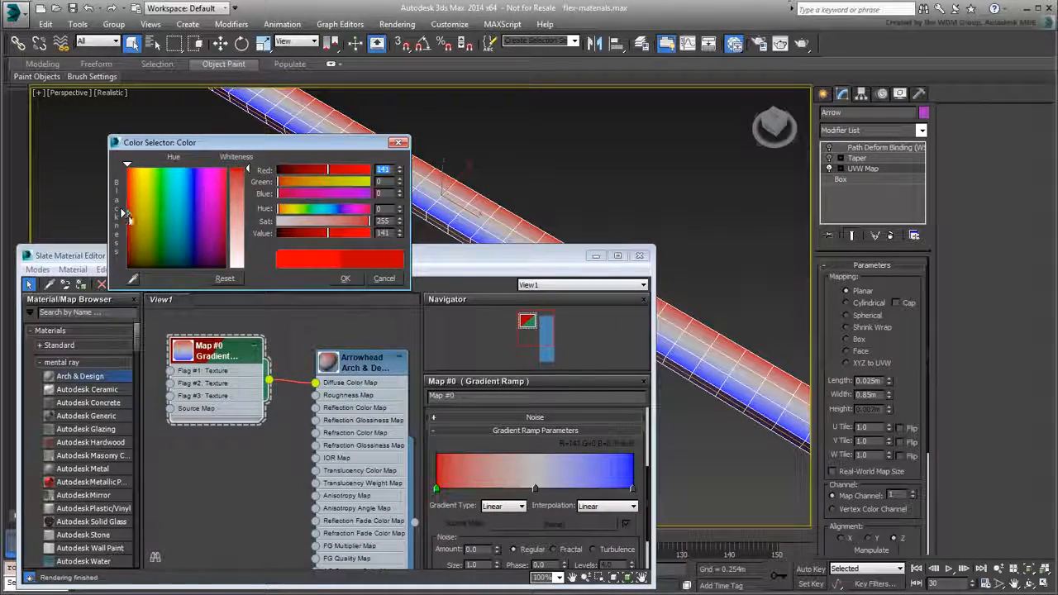
left_click(351, 278)
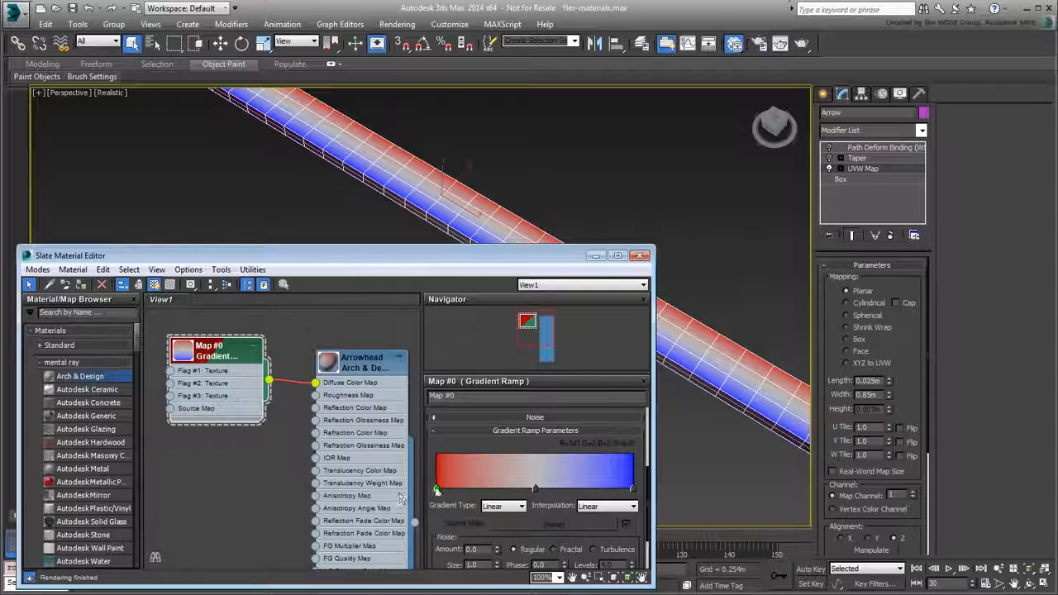
right_click(436, 489)
left_click(468, 518)
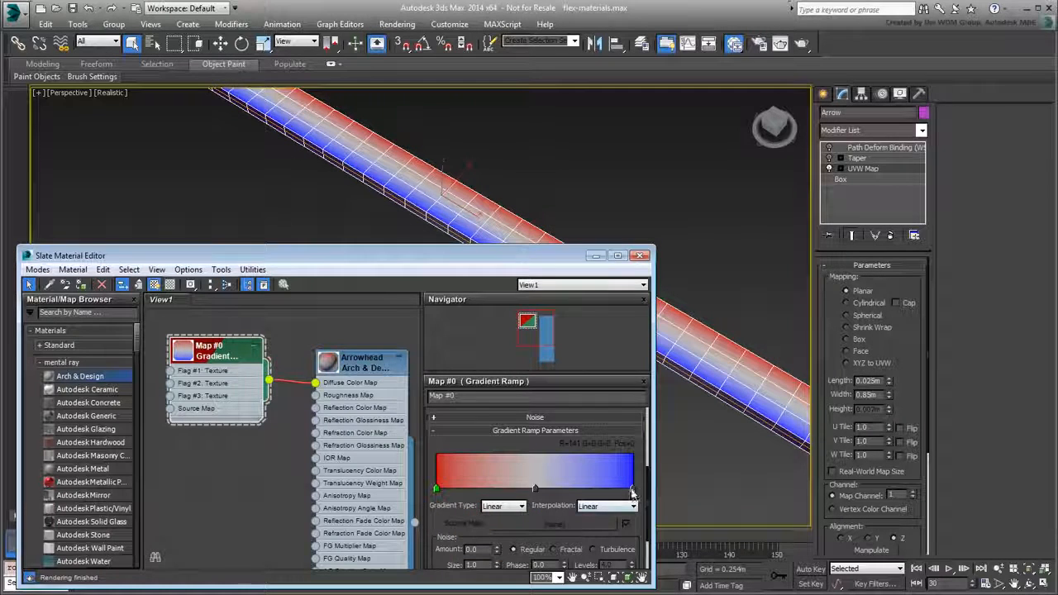
right_click(633, 489)
left_click(664, 531)
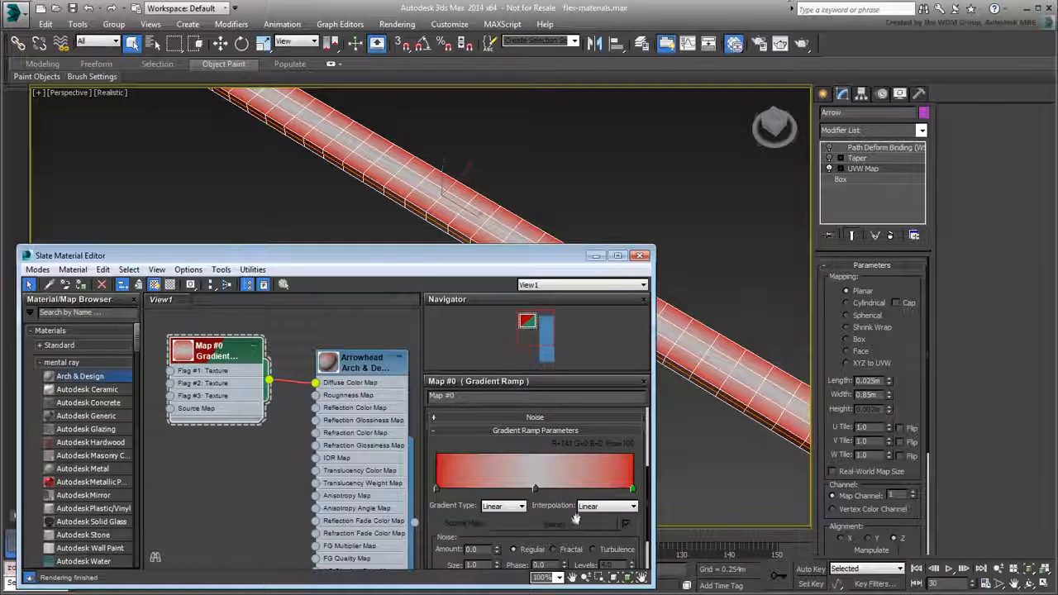
Set the gradient's middle flag to pale pink RGB 239, 218, 218 and add dark red flags at positions 23 and 76
double_click(535, 489)
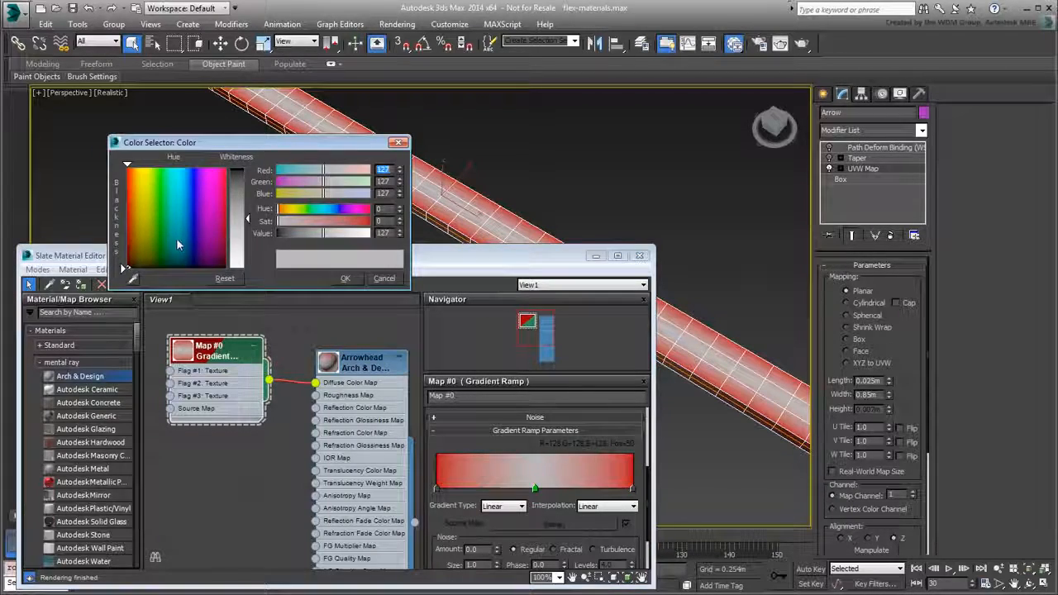
left_click_drag(247, 218, 247, 259)
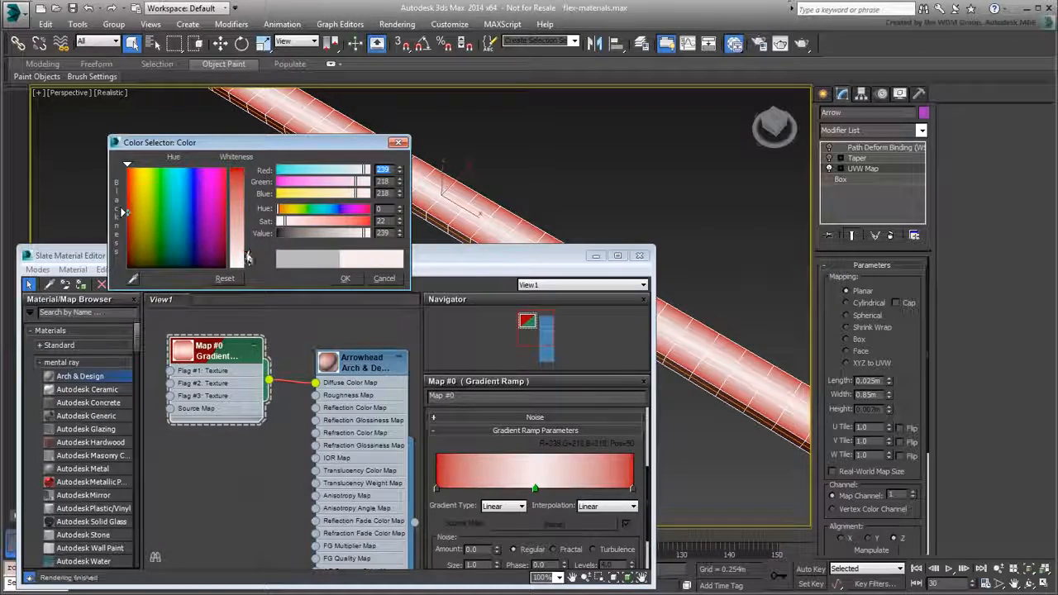
left_click(346, 279)
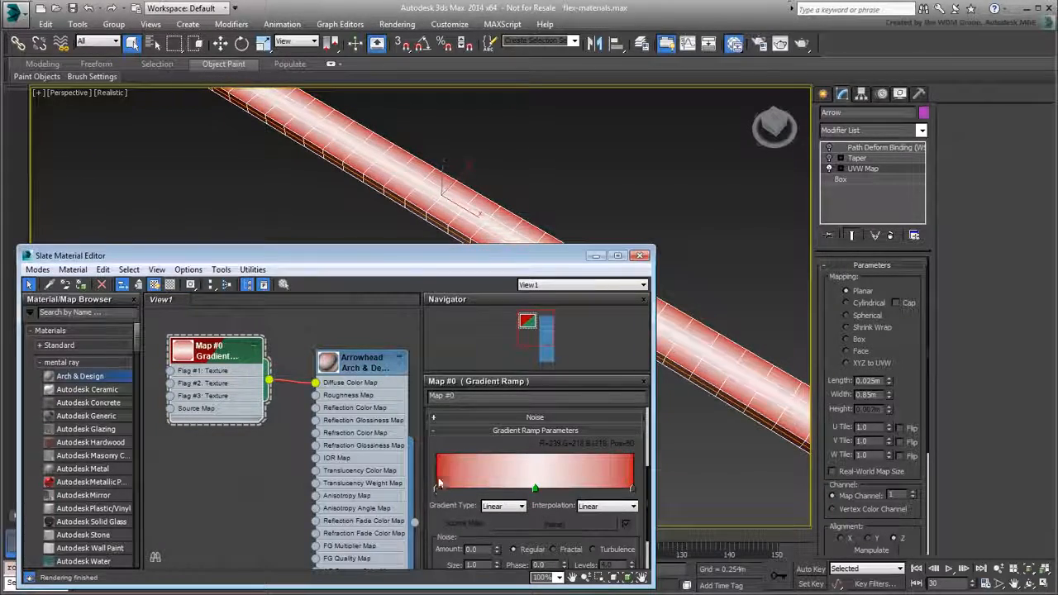
left_click_drag(437, 488, 483, 488)
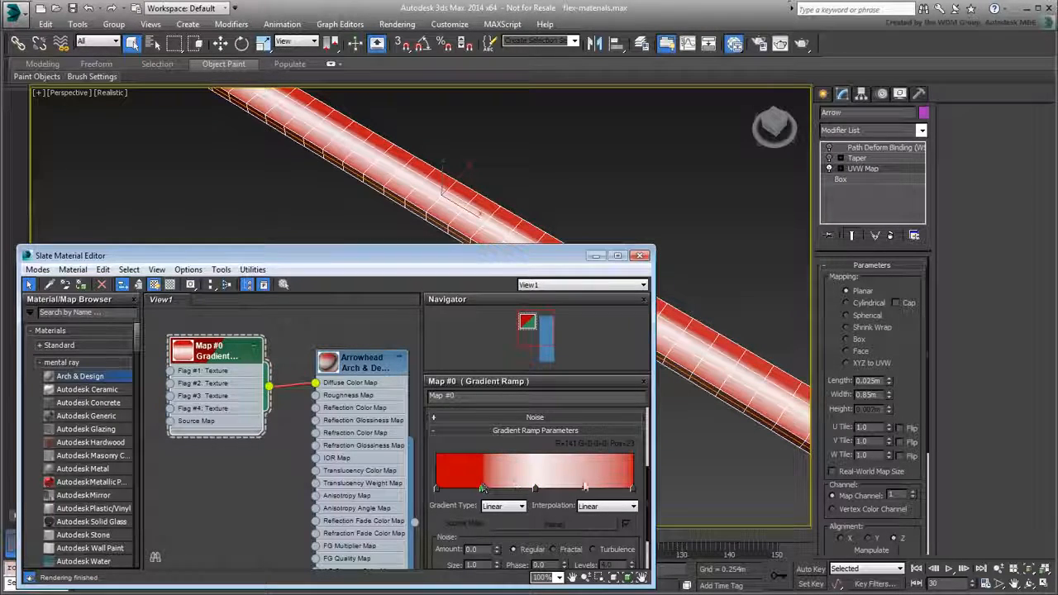
left_click_drag(632, 487, 587, 481)
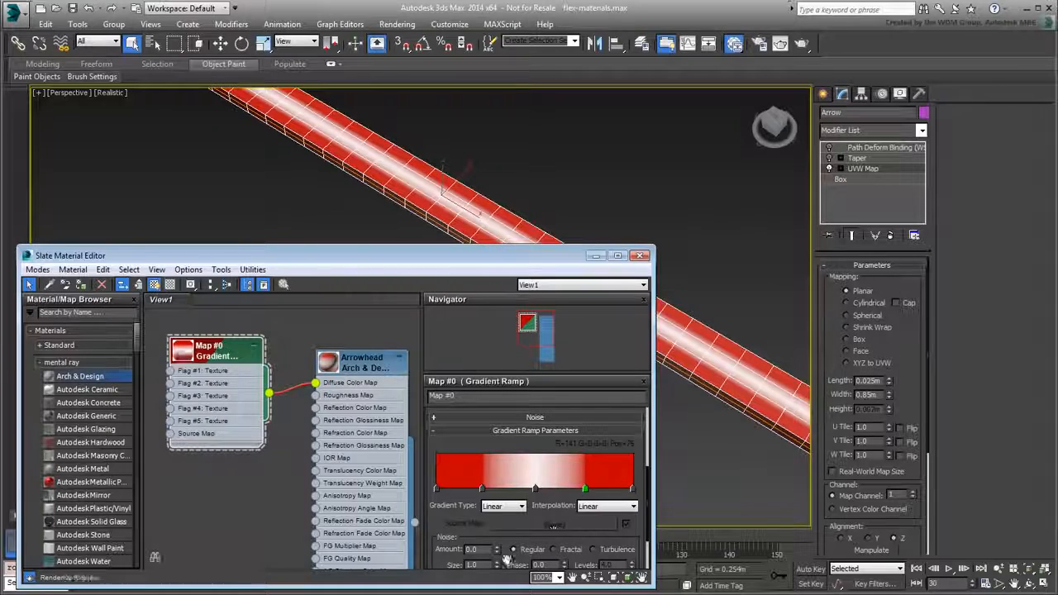
Render the perspective view of the full arrow to check the red and white gradient
scroll(712, 496, "down", 5)
middle_click_drag(709, 414, 662, 332, "alt")
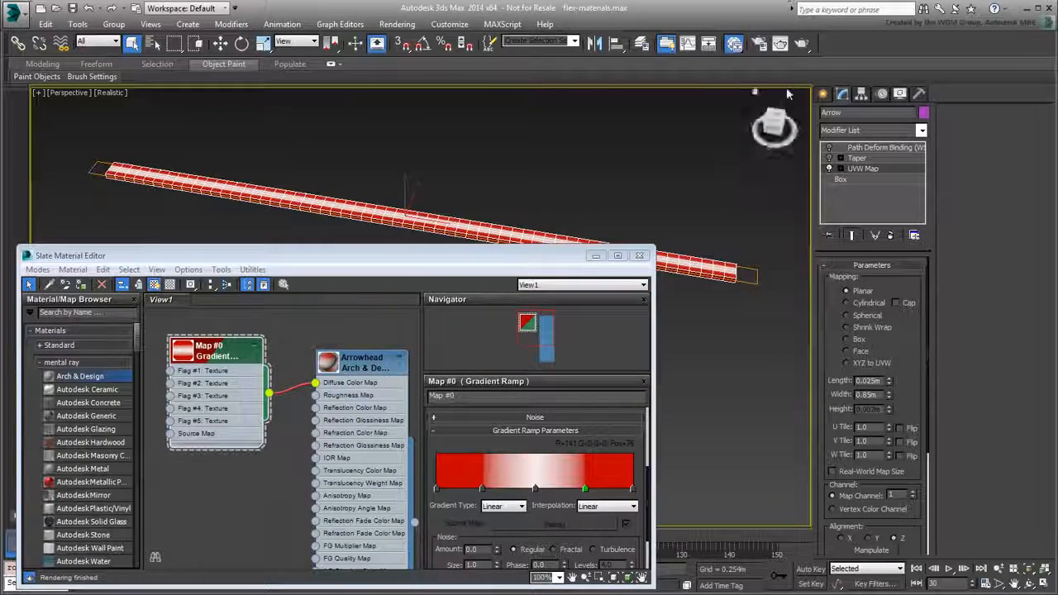
left_click(801, 45)
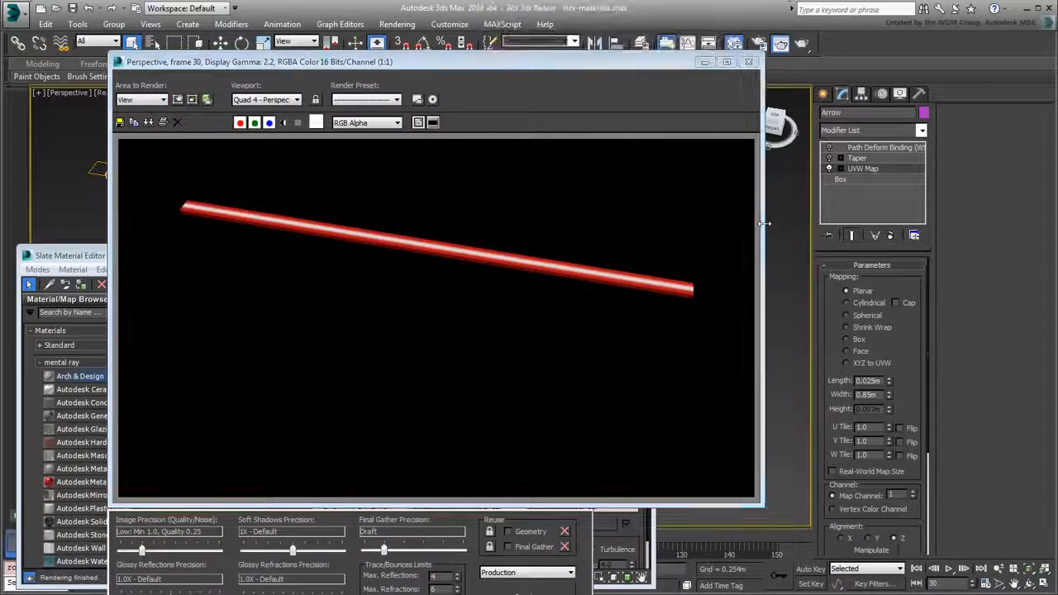
left_click(750, 61)
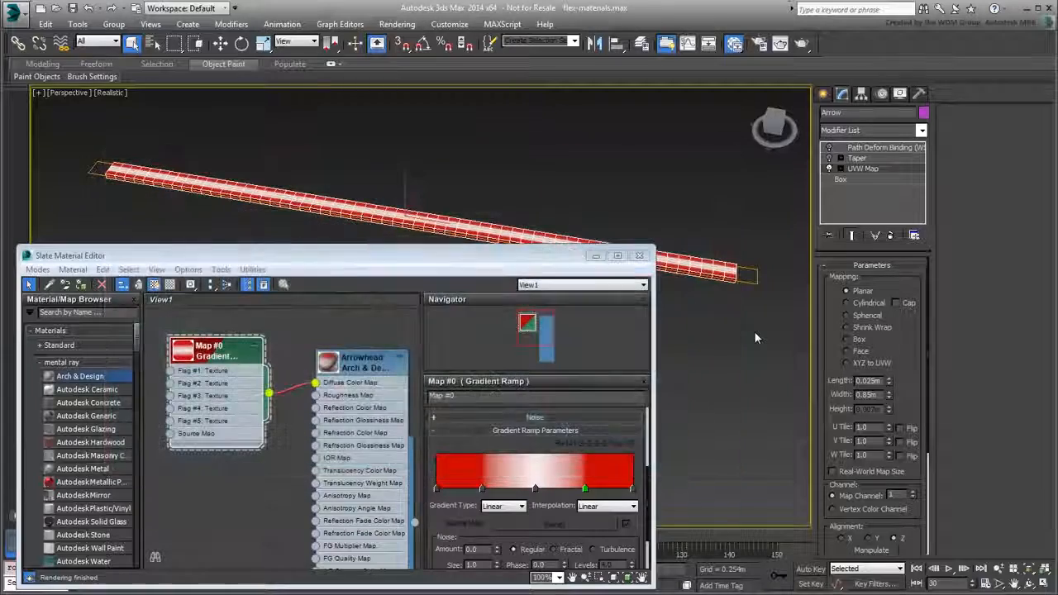
Connect a new Gradient Ramp map to the Arrowhead material's Cutout Map input and display that map in the viewport
scroll(227, 536, "down", 5)
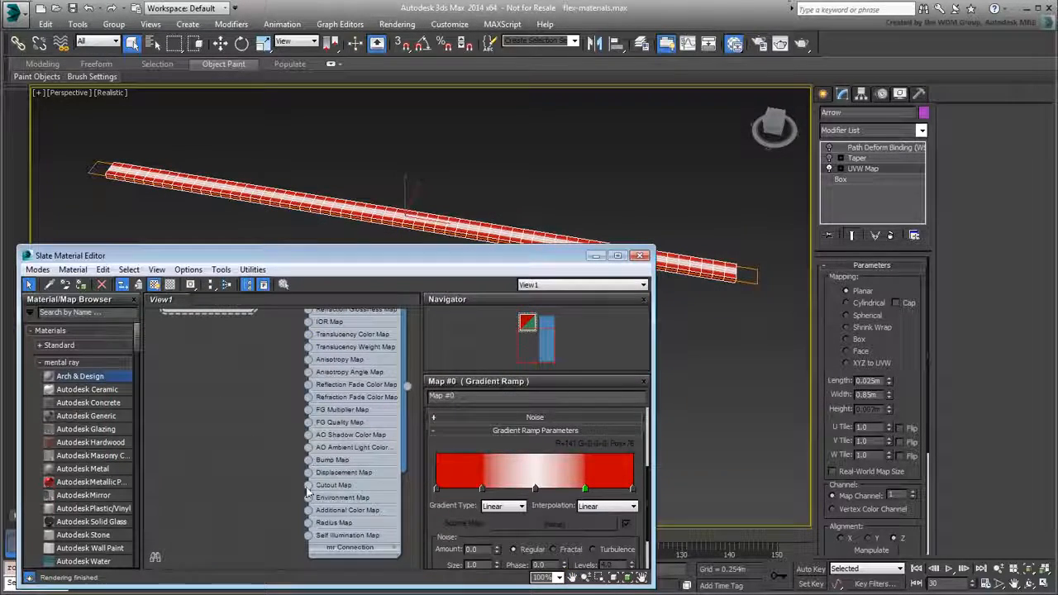
left_click_drag(309, 486, 243, 427)
mouse_move(267, 434)
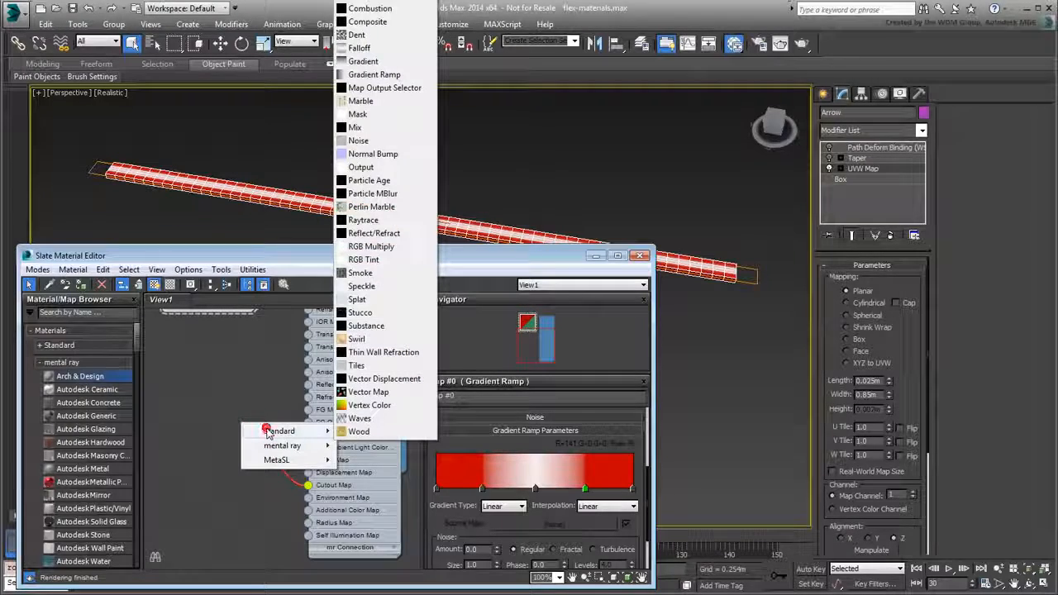
left_click(397, 74)
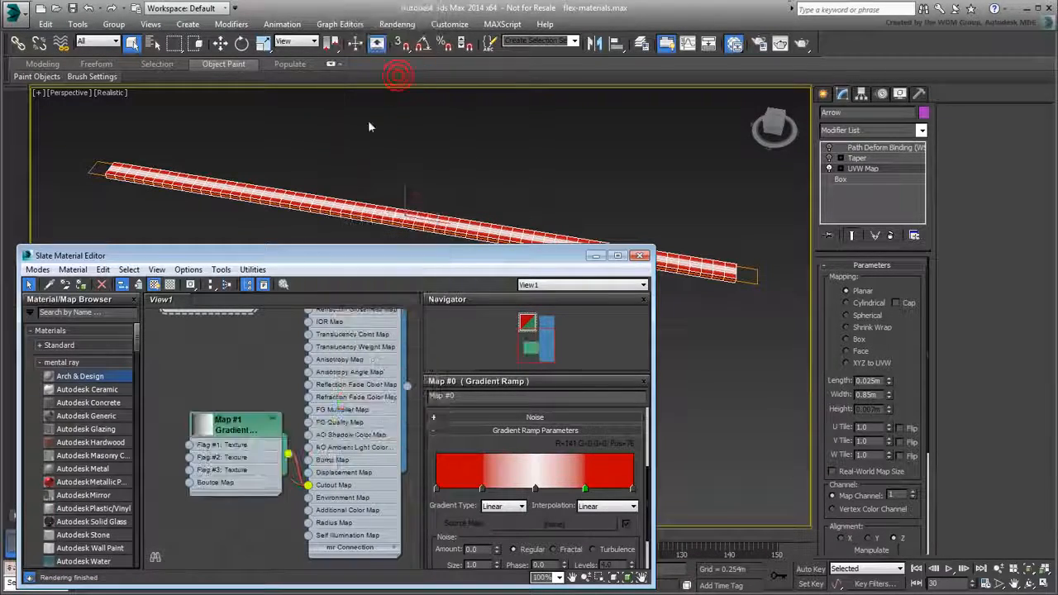
left_click_drag(248, 425, 222, 425)
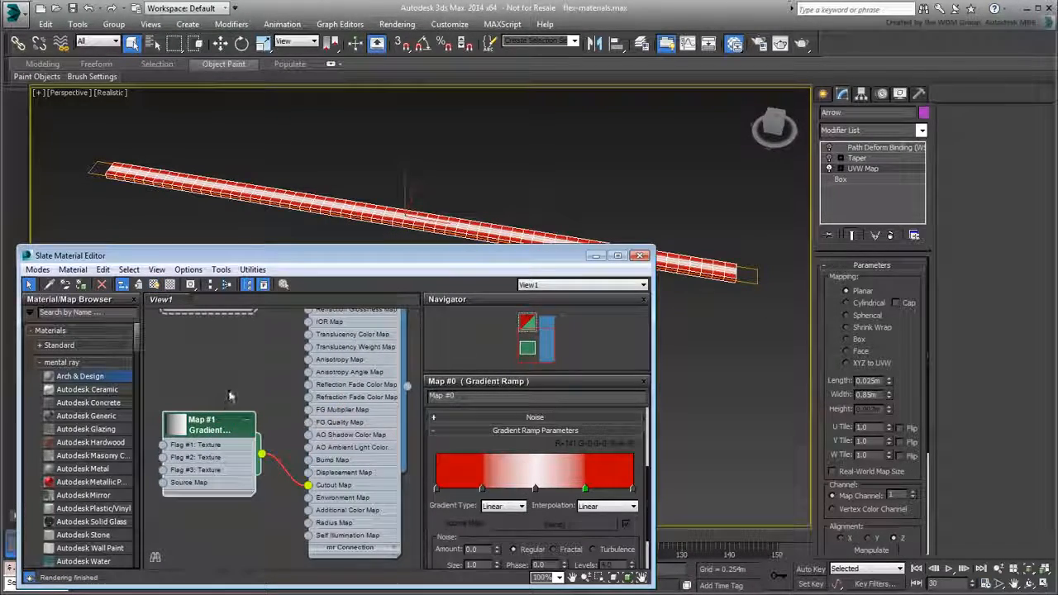
left_click(153, 284)
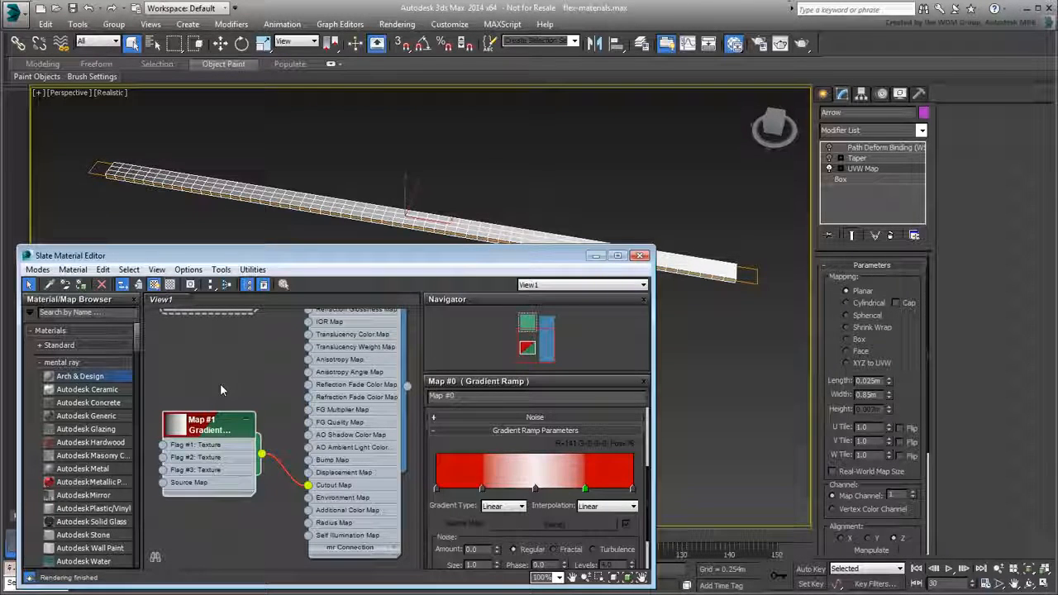
In the cutout Gradient Ramp, add a black flag at about position 16 and move the middle flag to position 63
double_click(221, 430)
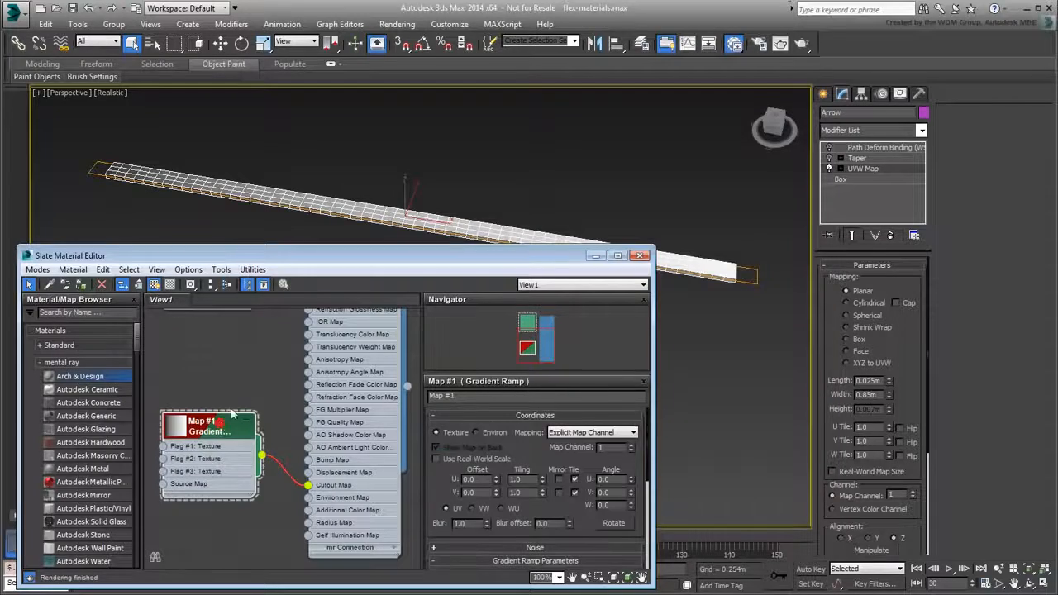
left_click_drag(436, 489, 435, 369)
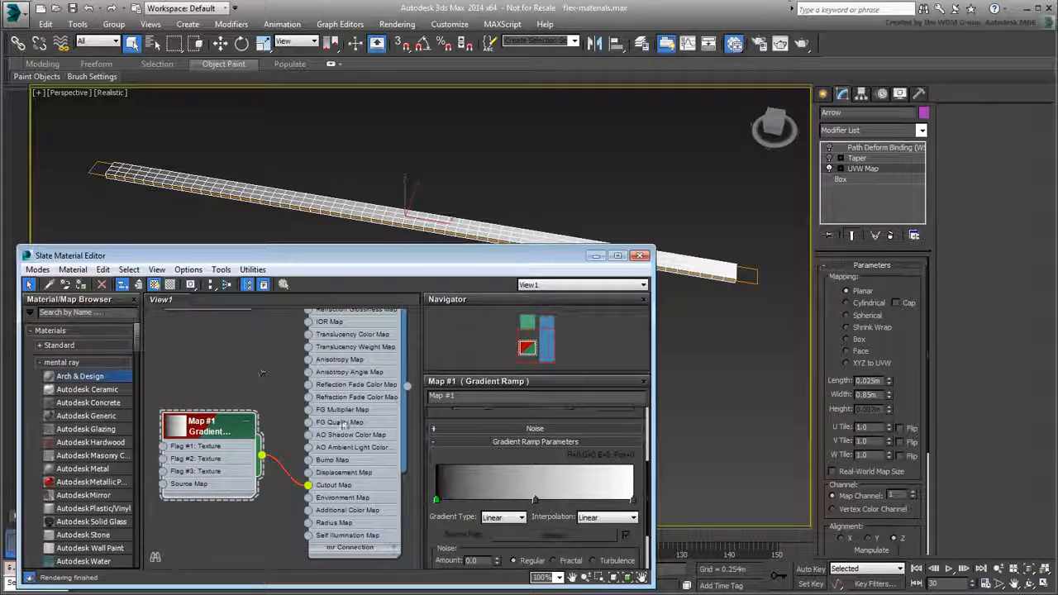
left_click_drag(437, 485, 469, 487)
left_click(560, 501)
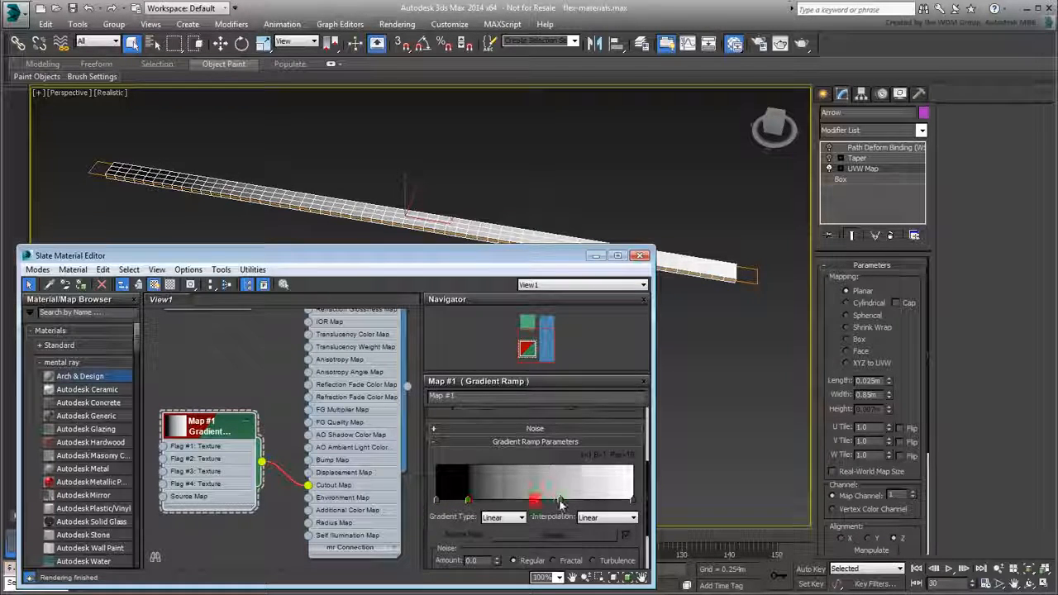
Set the cutout gradient's middle flag to near-white RGB 252, 252, 252 and render the arrow to check its fade
double_click(560, 499)
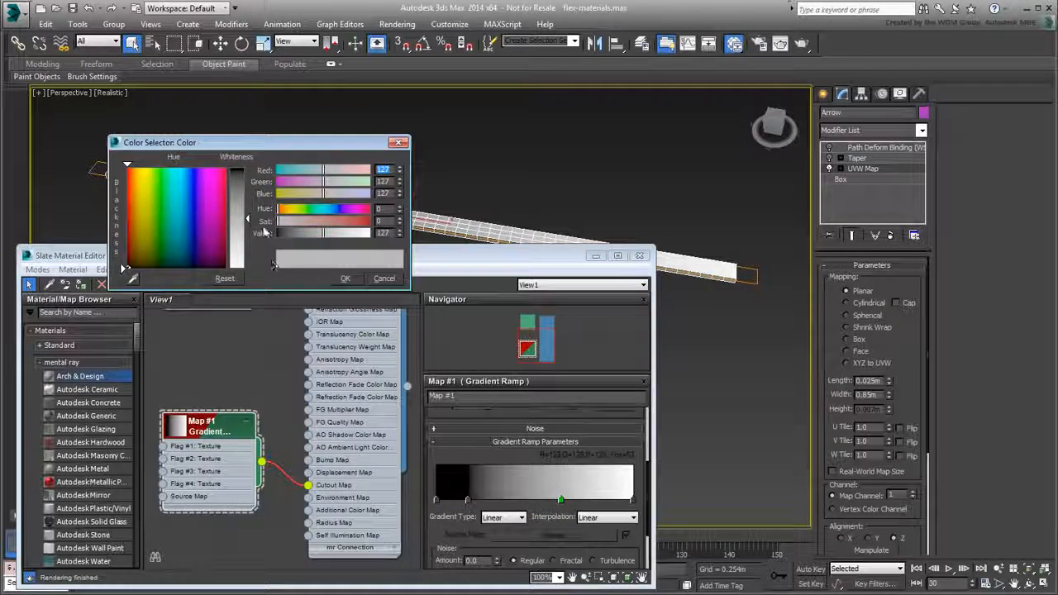
left_click_drag(247, 220, 244, 271)
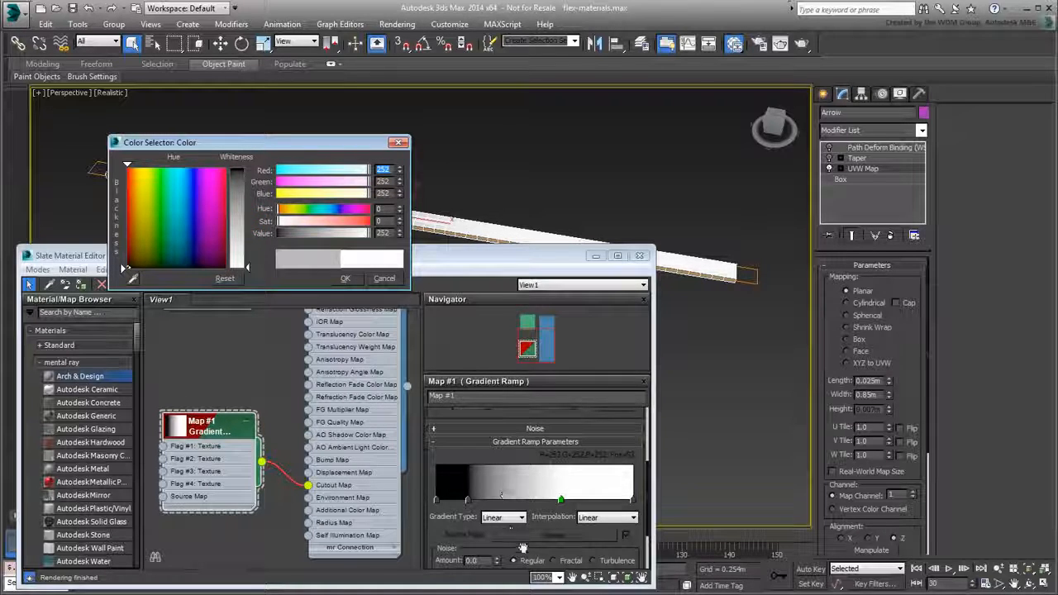
left_click(346, 279)
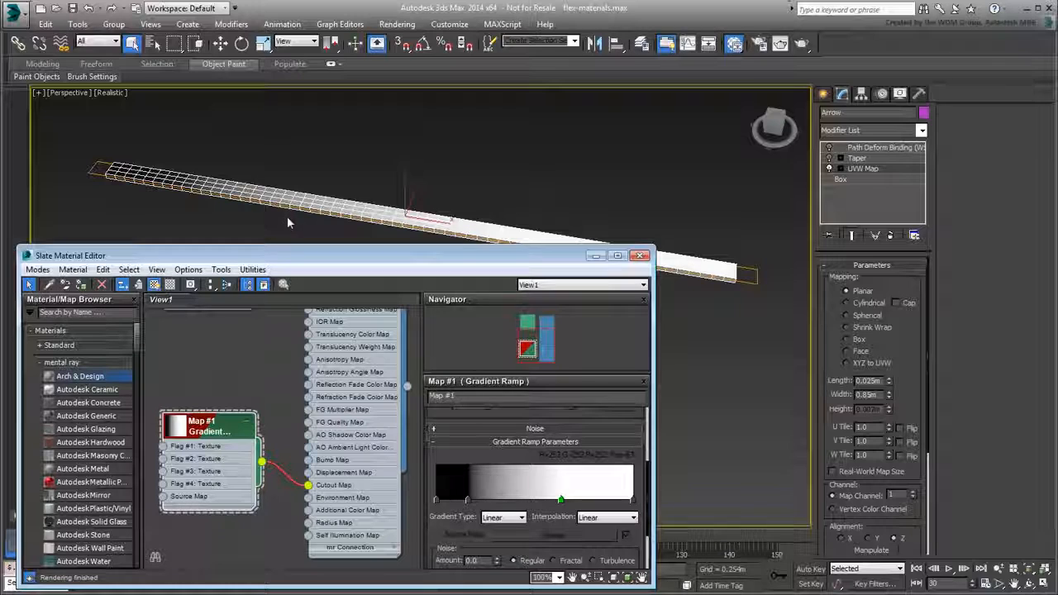
key("shift+q")
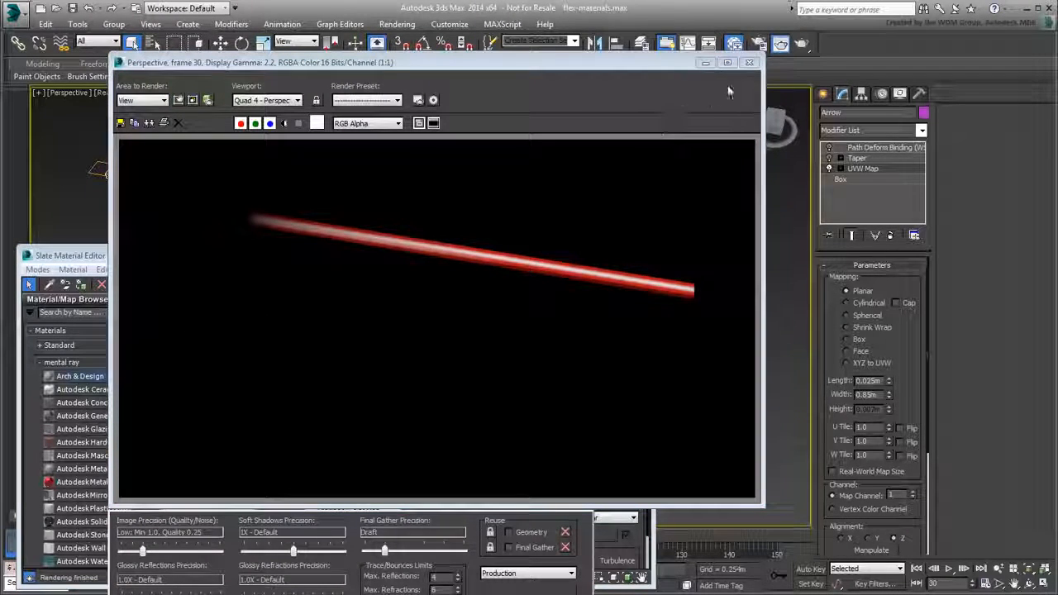
left_click(749, 63)
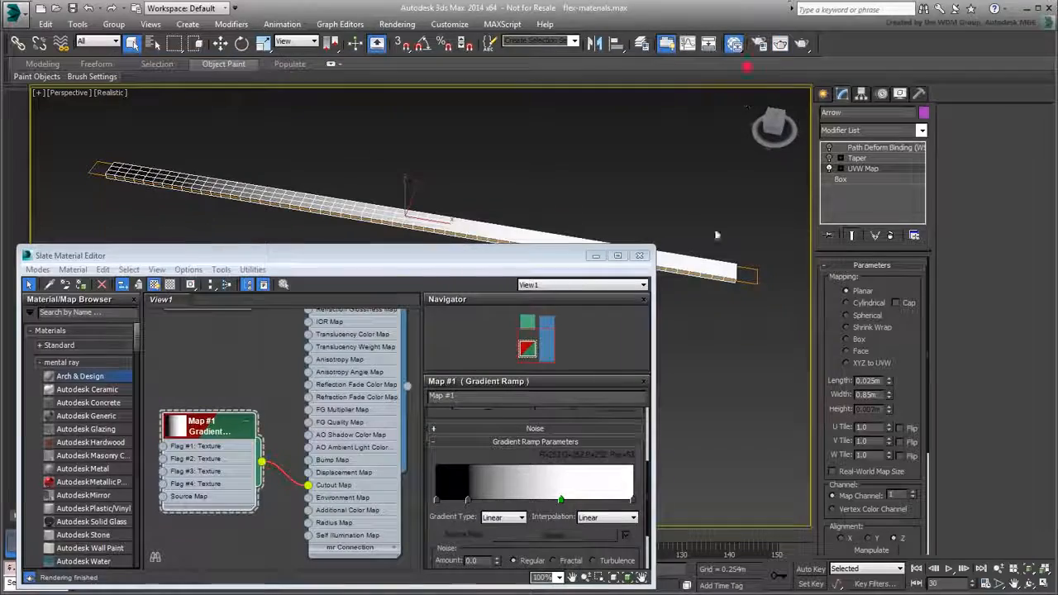
Restore the arrow's Taper and Path Deform Binding modifiers in the full, unisolated scene and render the perspective view
left_click(829, 158)
left_click(829, 147)
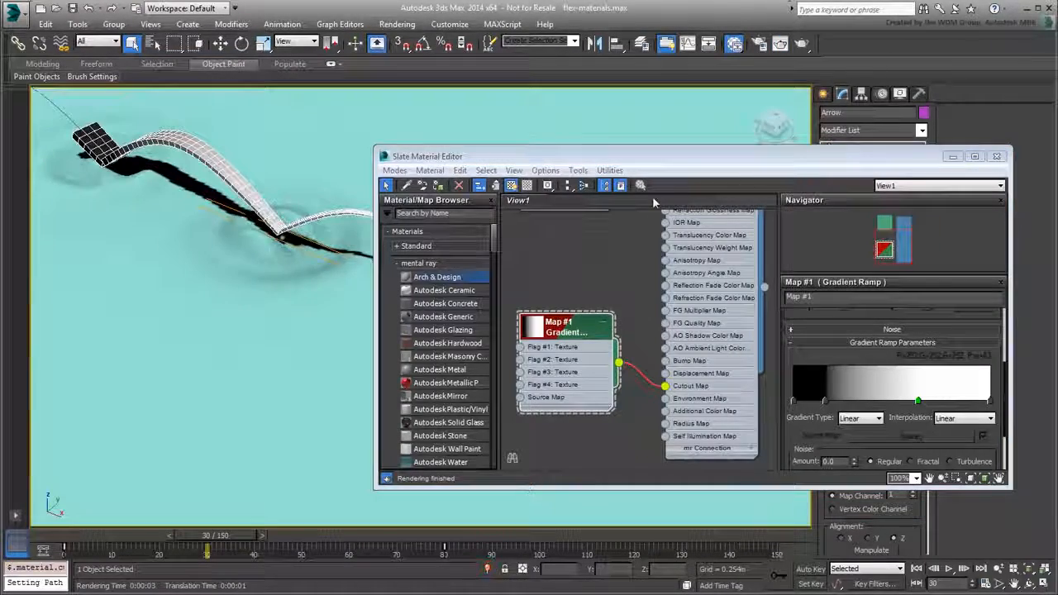
left_click_drag(683, 164, 727, 264)
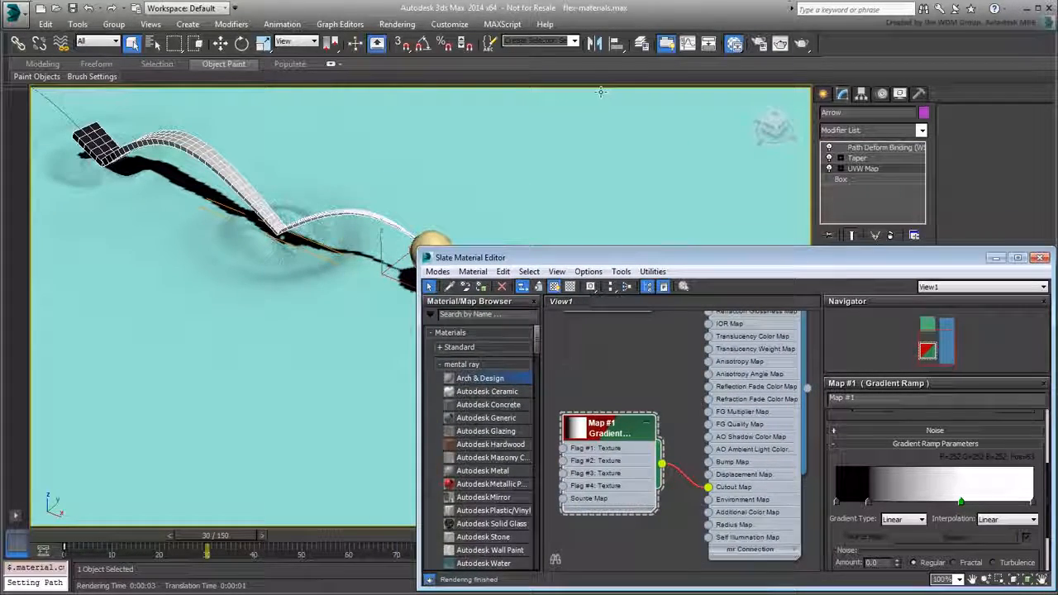
left_click(801, 44)
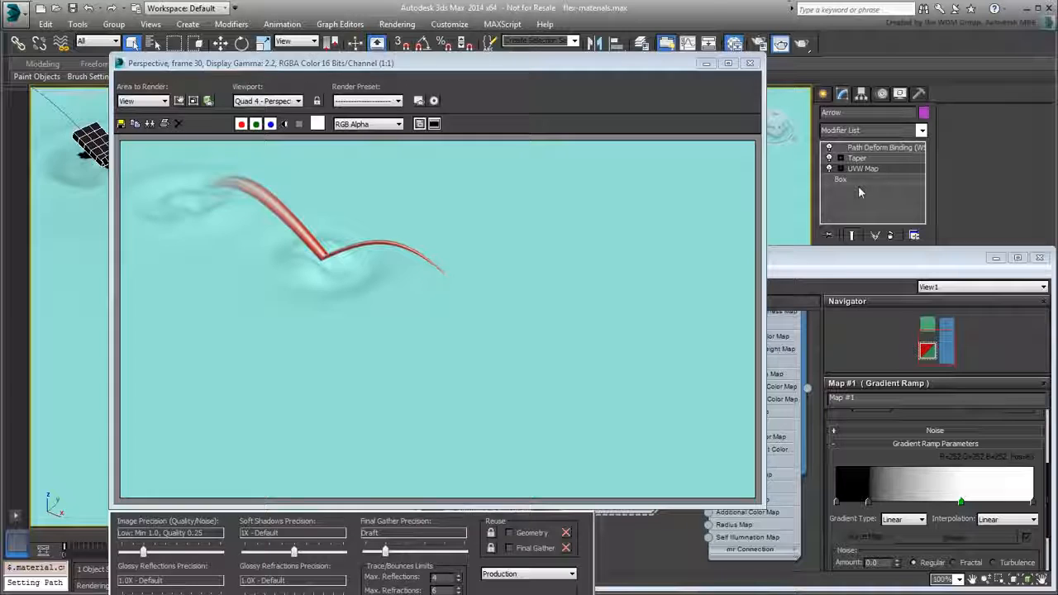
left_click(753, 65)
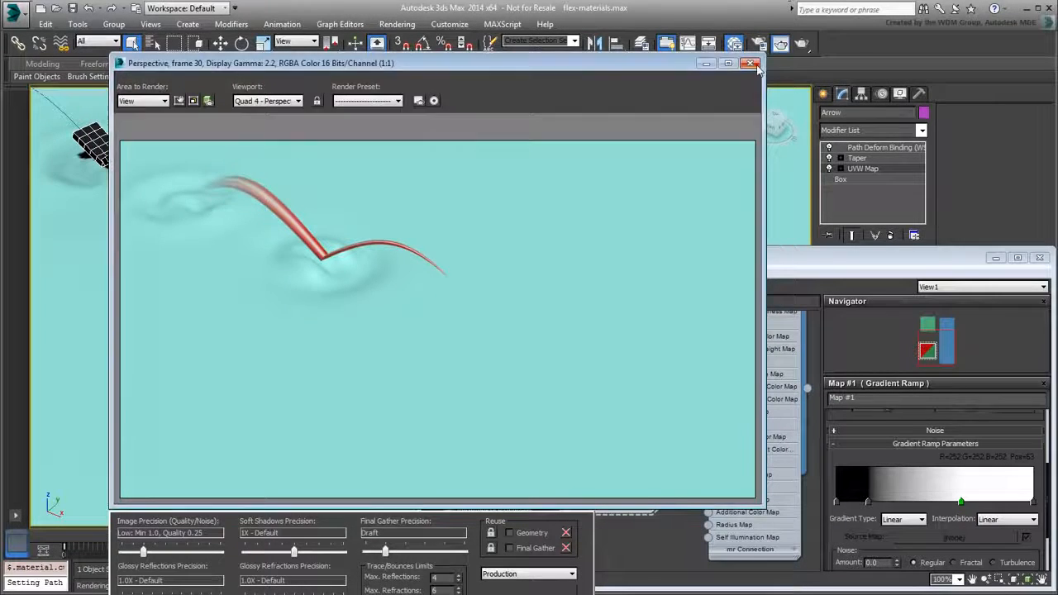
Create an Arch & Design material named Water and assign it to the rippling water surface
middle_click_drag(672, 358, 656, 392)
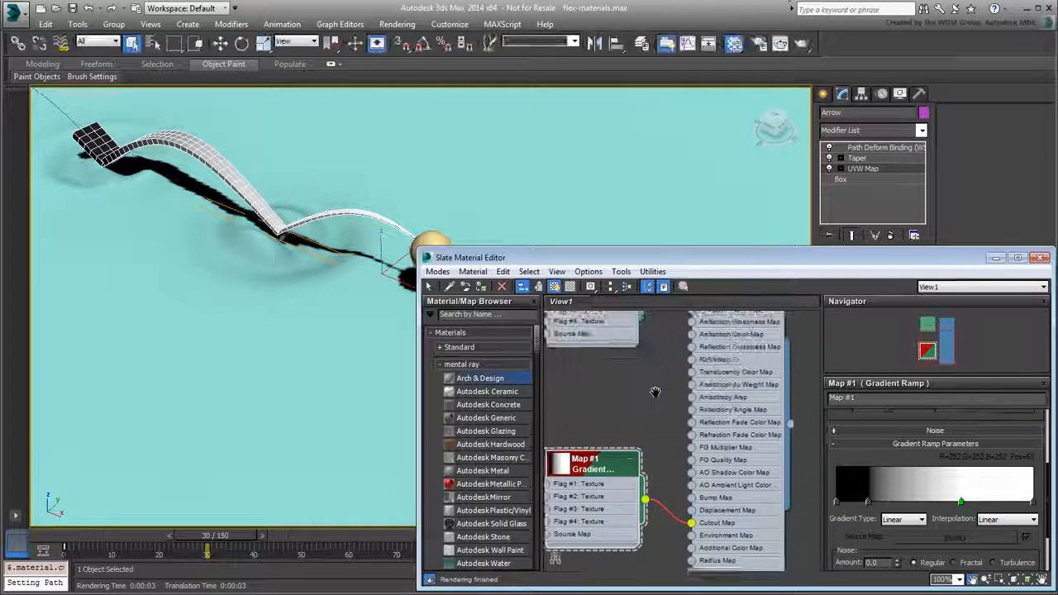
scroll(653, 395, "down", 8)
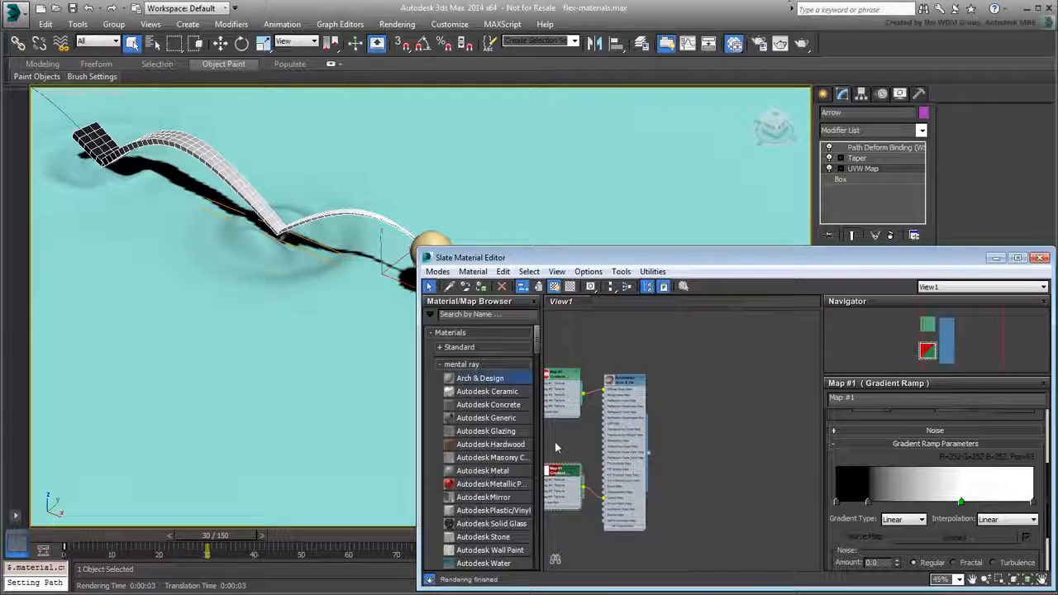
left_click_drag(736, 376, 738, 375)
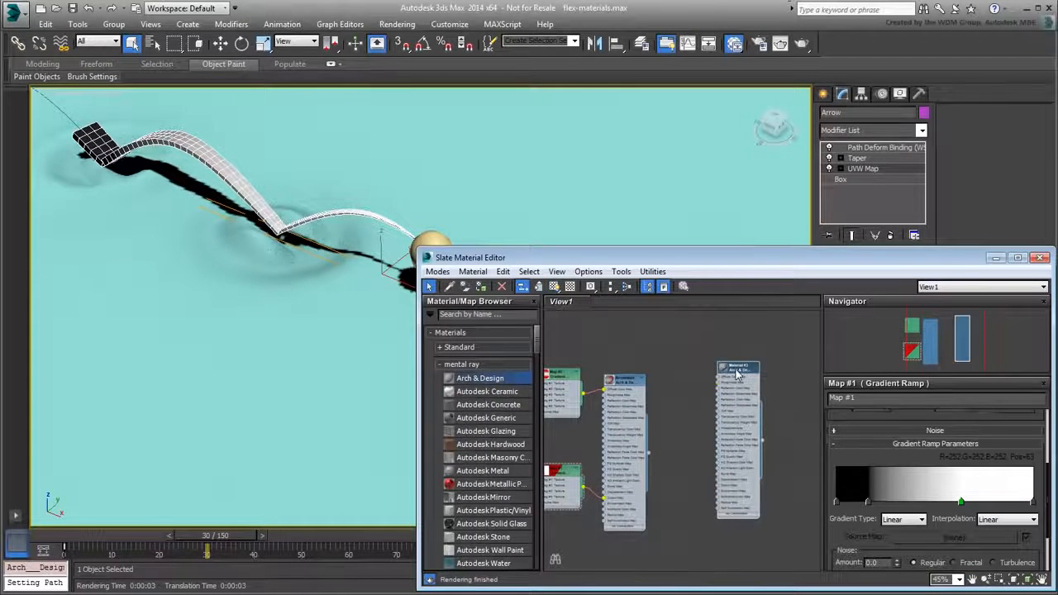
double_click(739, 371)
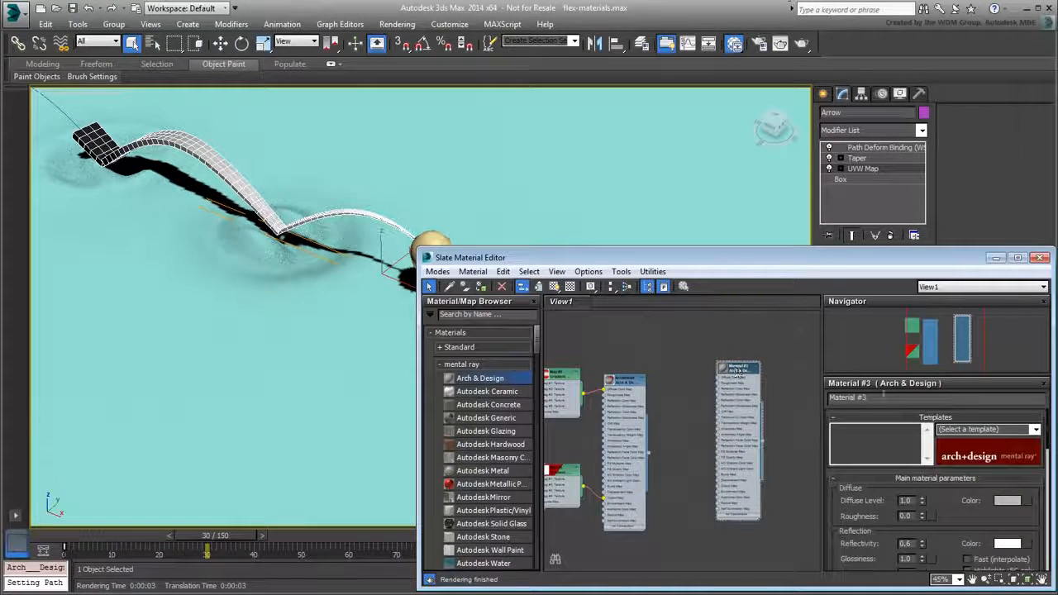
double_click(852, 398)
type("Water")
key("Return")
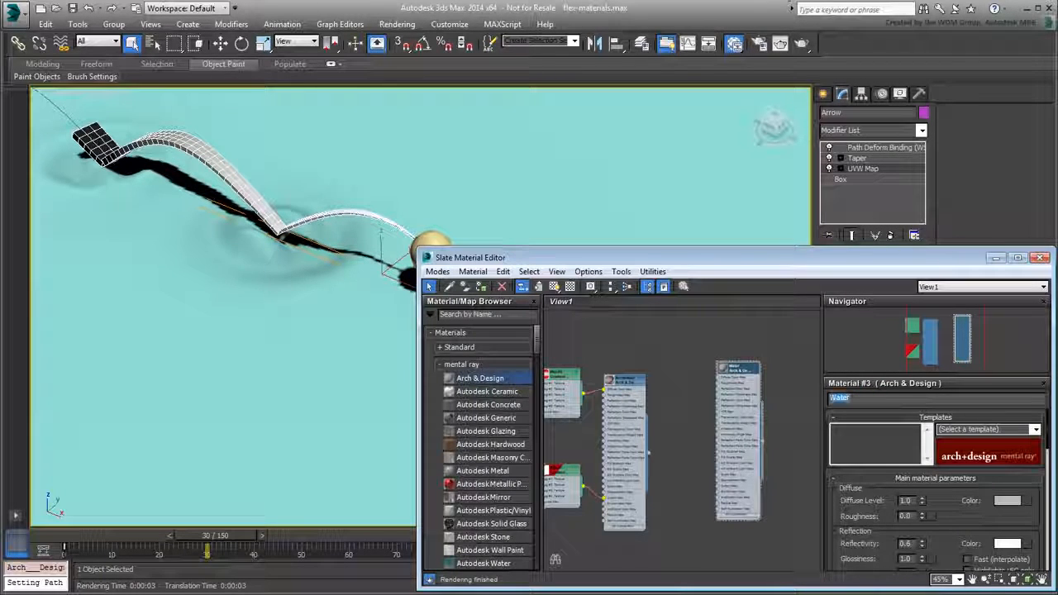
left_click_drag(763, 447, 612, 207)
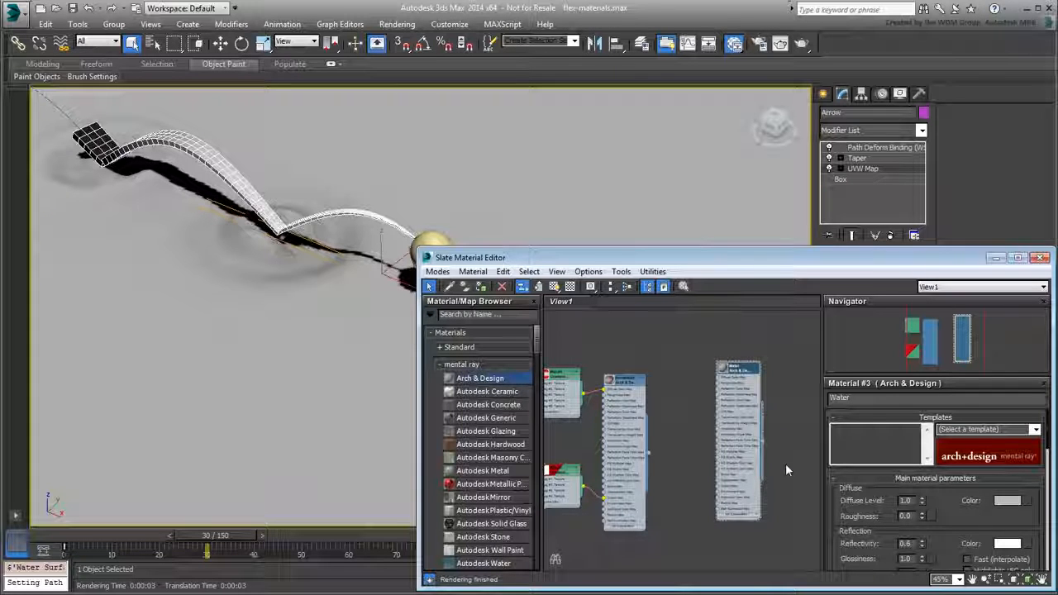
Set the Water material's Reflectivity and Transparency to 1.0
scroll(957, 500, "down", 2)
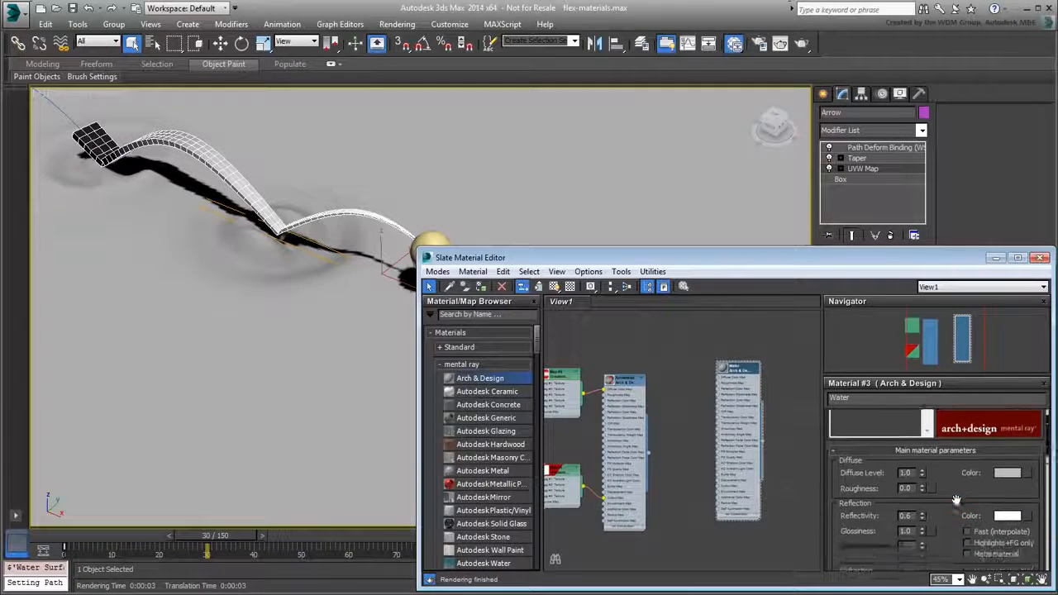
scroll(957, 500, "down", 2)
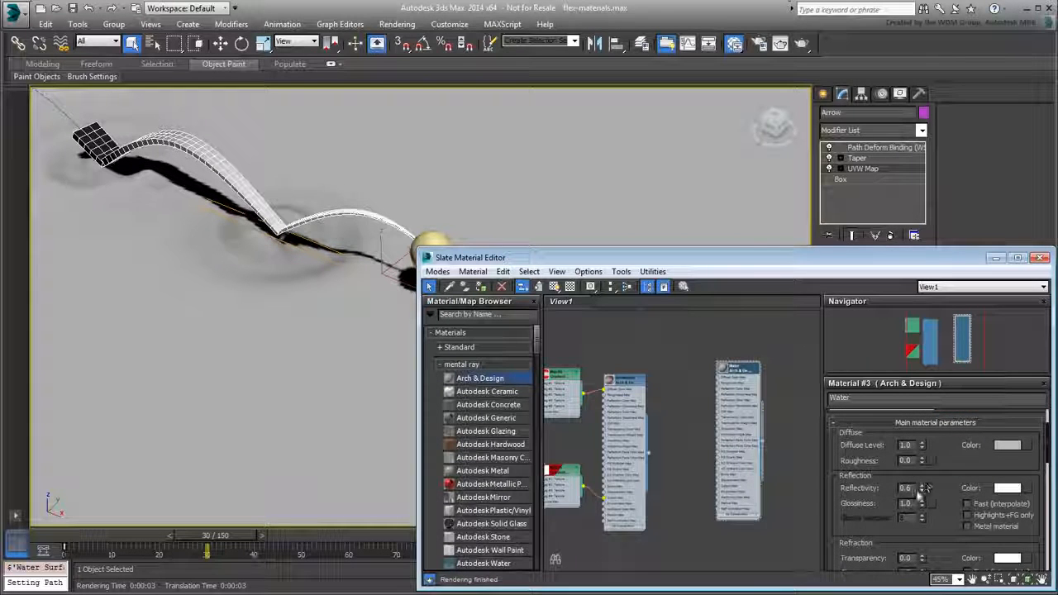
left_click_drag(926, 490, 934, 430)
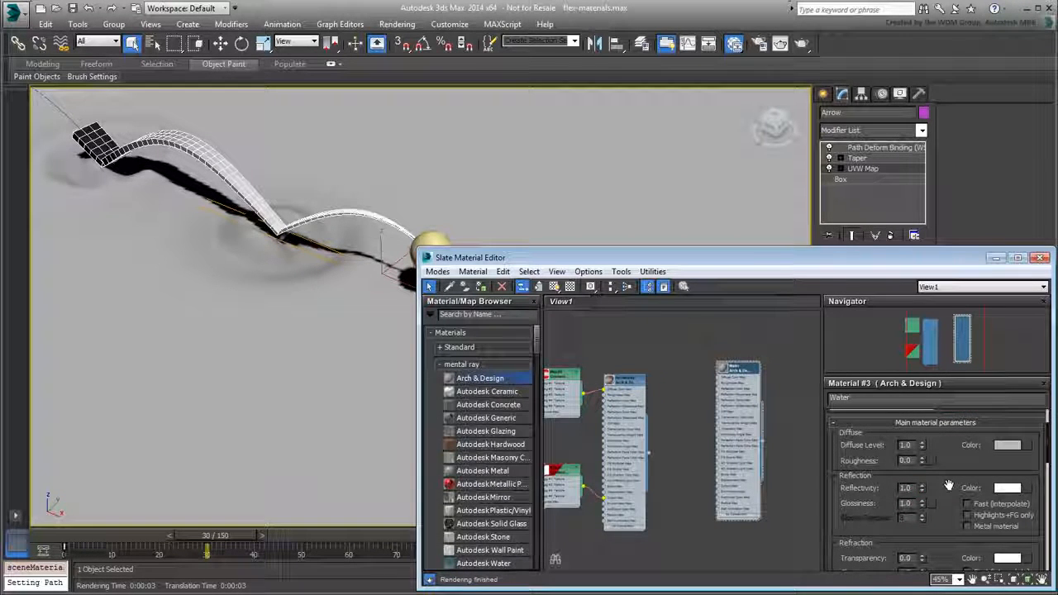
left_click_drag(949, 486, 951, 429)
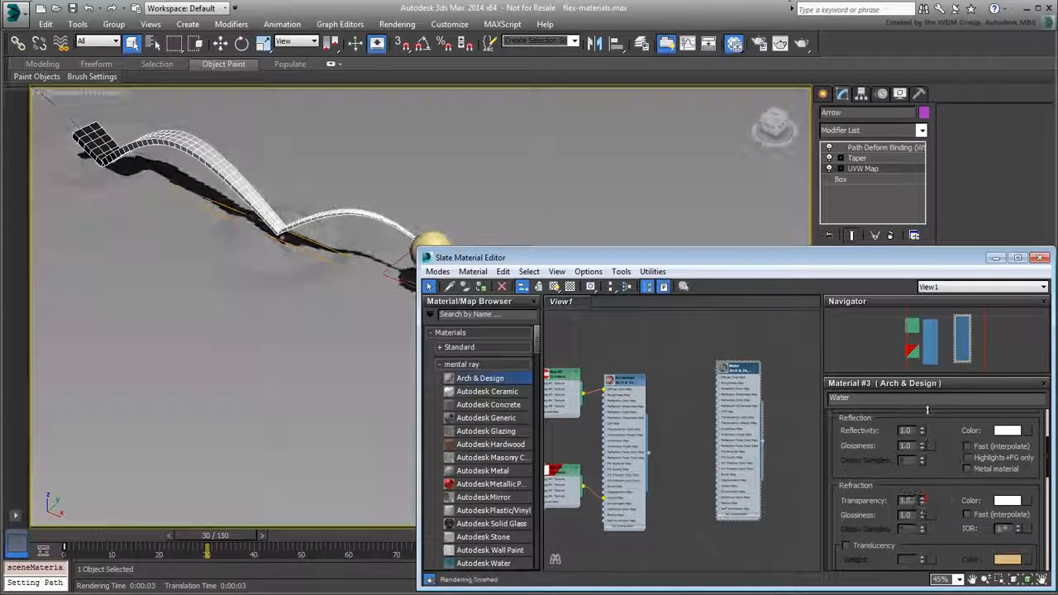
Set the Water material's diffuse color to black
left_click_drag(943, 443, 942, 495)
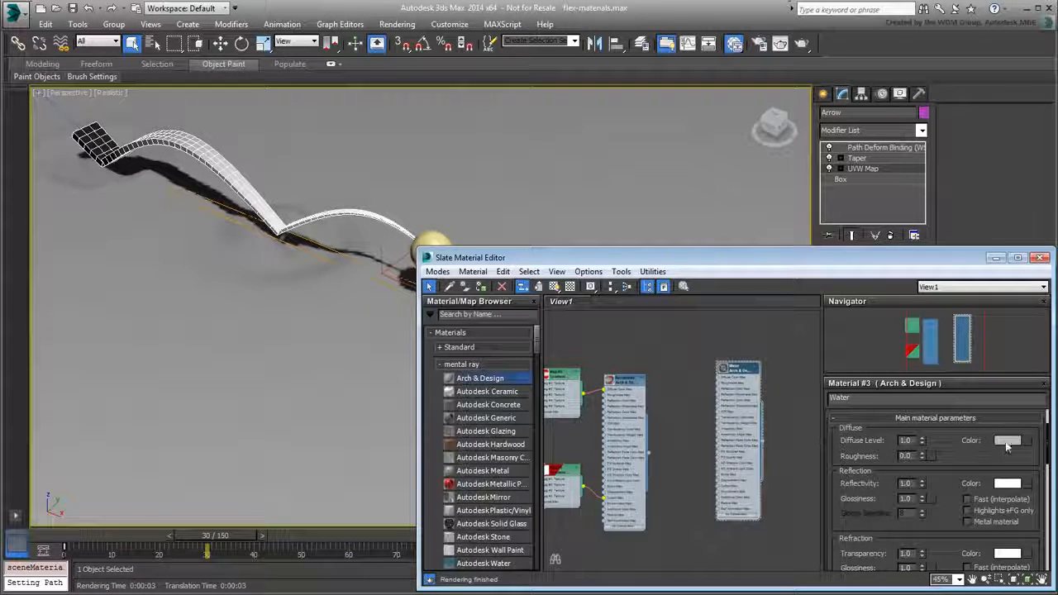
left_click(1007, 443)
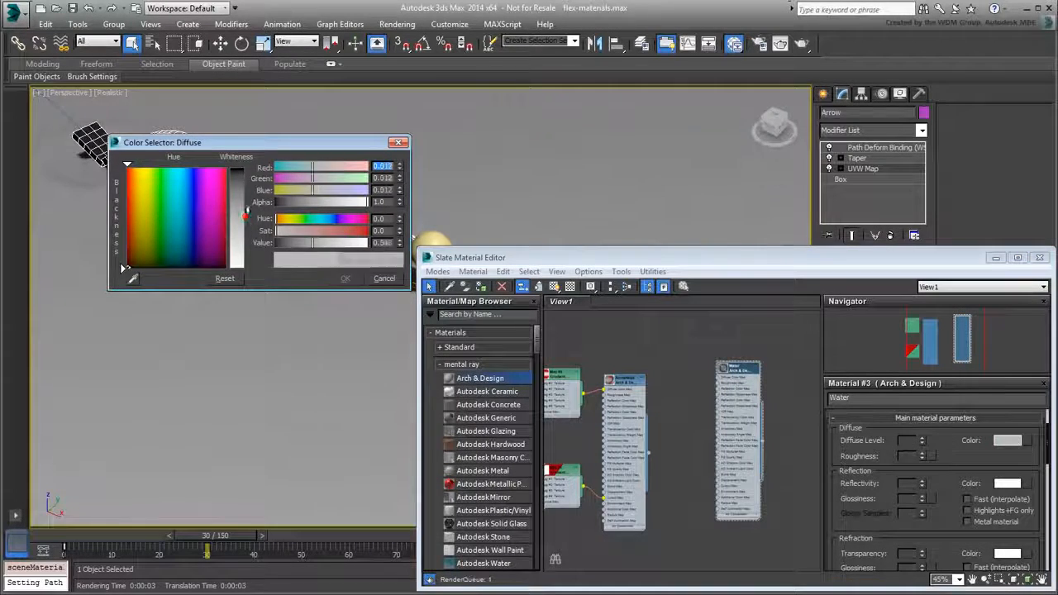
left_click_drag(247, 214, 247, 167)
left_click(346, 279)
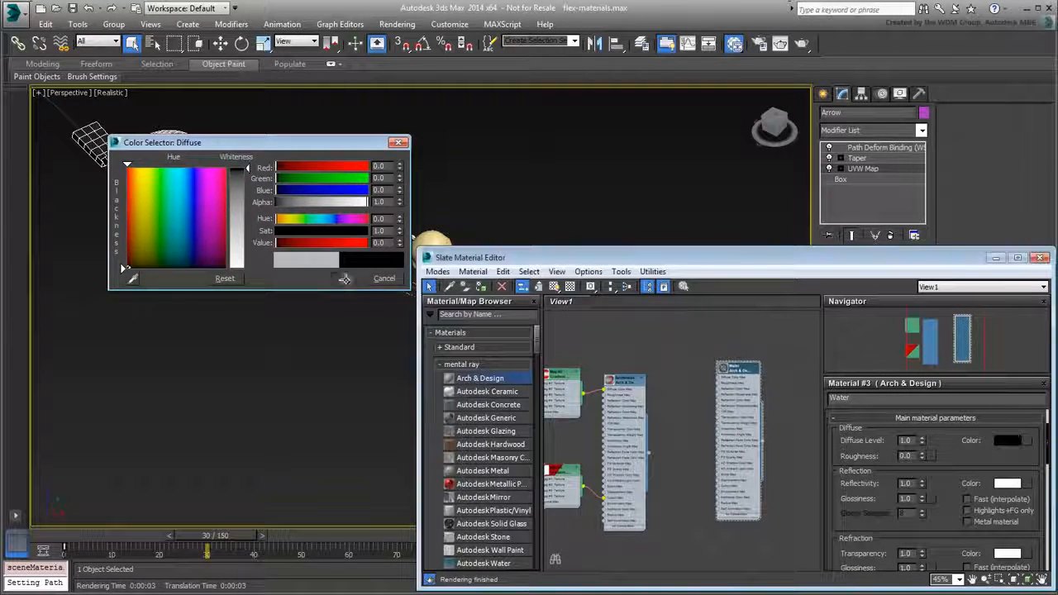
Set the Water material's reflection color to a pale green of about 0.714, 0.976, 0.867
scroll(951, 438, "down", 2)
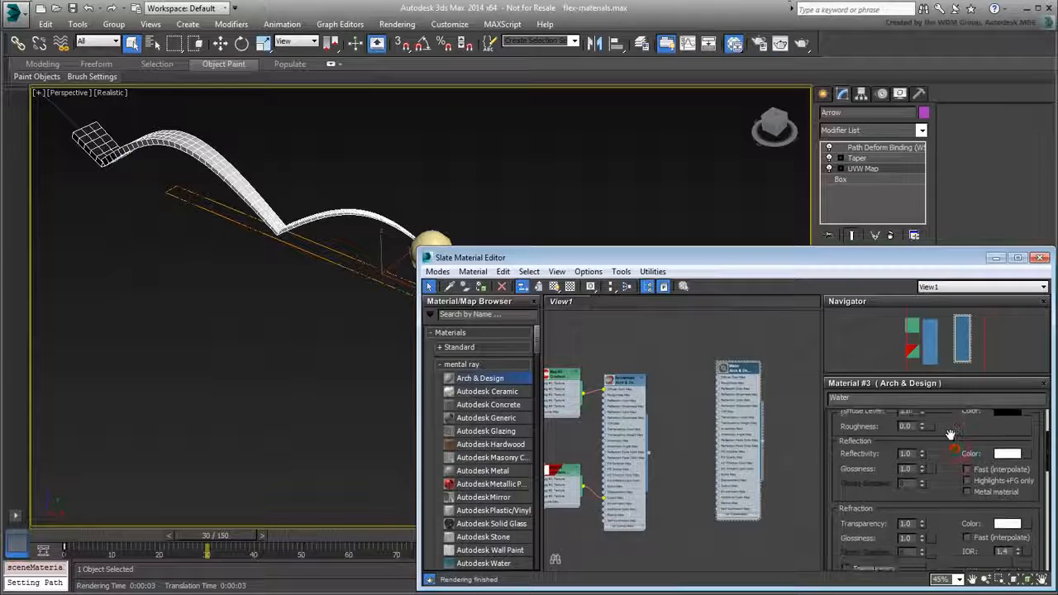
left_click_drag(951, 434, 947, 451)
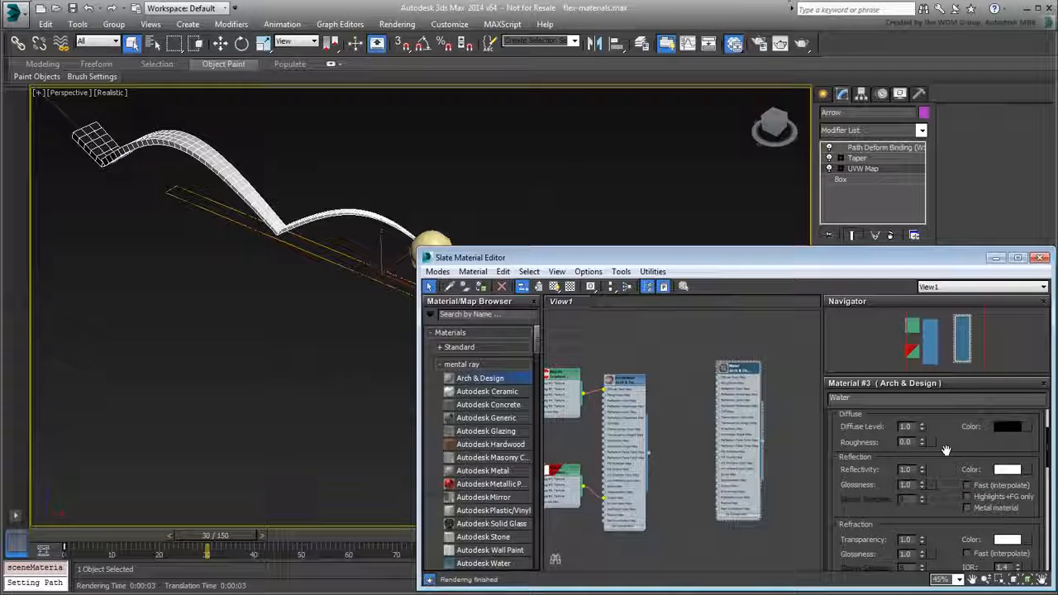
left_click(1007, 470)
left_click_drag(175, 175, 171, 175)
left_click_drag(248, 267, 248, 239)
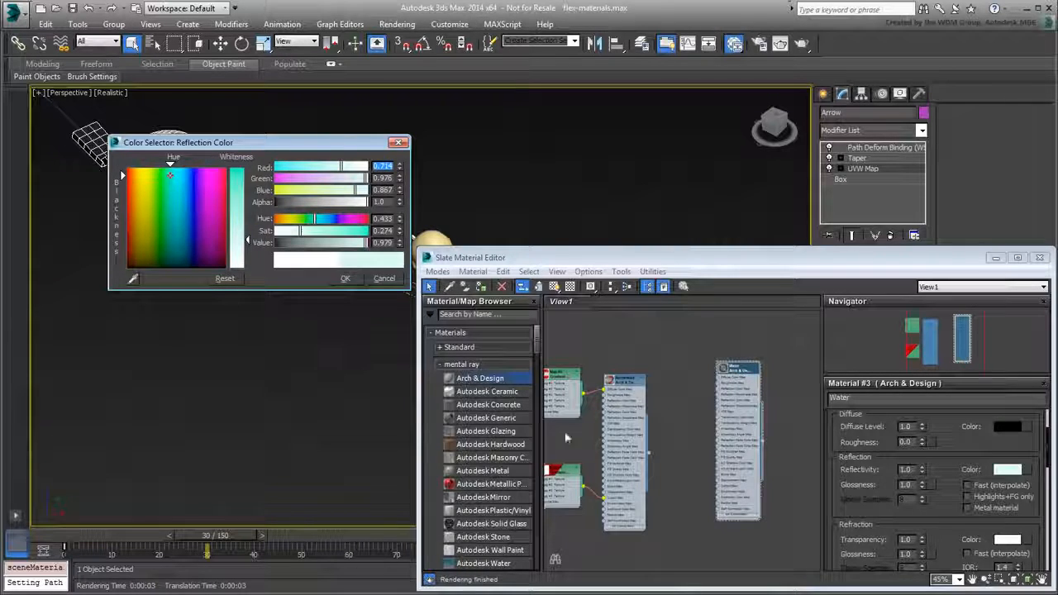
Set the Water material's refraction color to a dark teal of about 0.163, 0.459, 0.384
left_click(1008, 539)
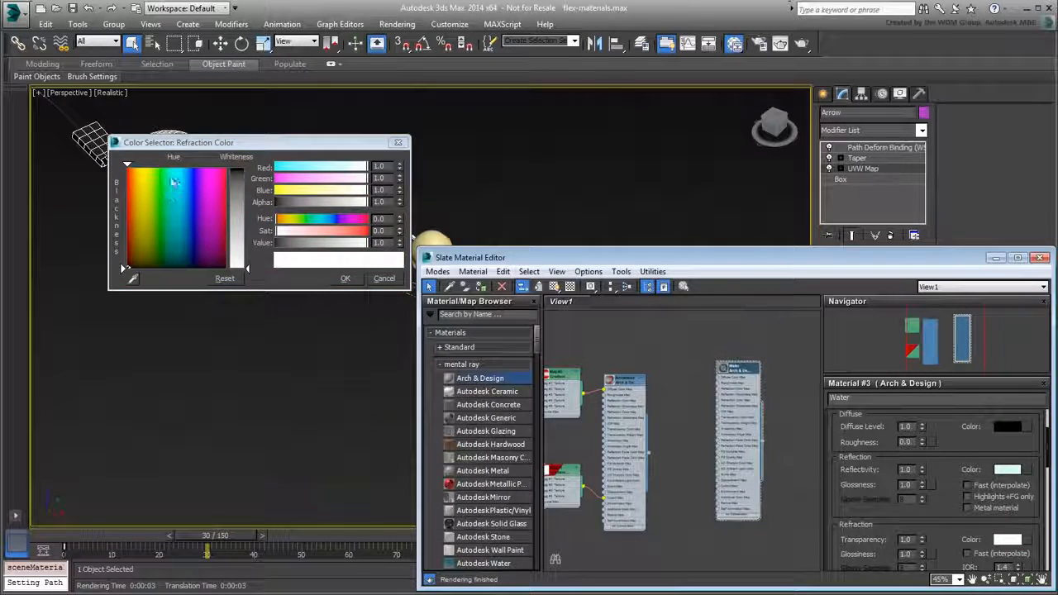
left_click_drag(171, 179, 175, 238)
left_click_drag(246, 268, 246, 187)
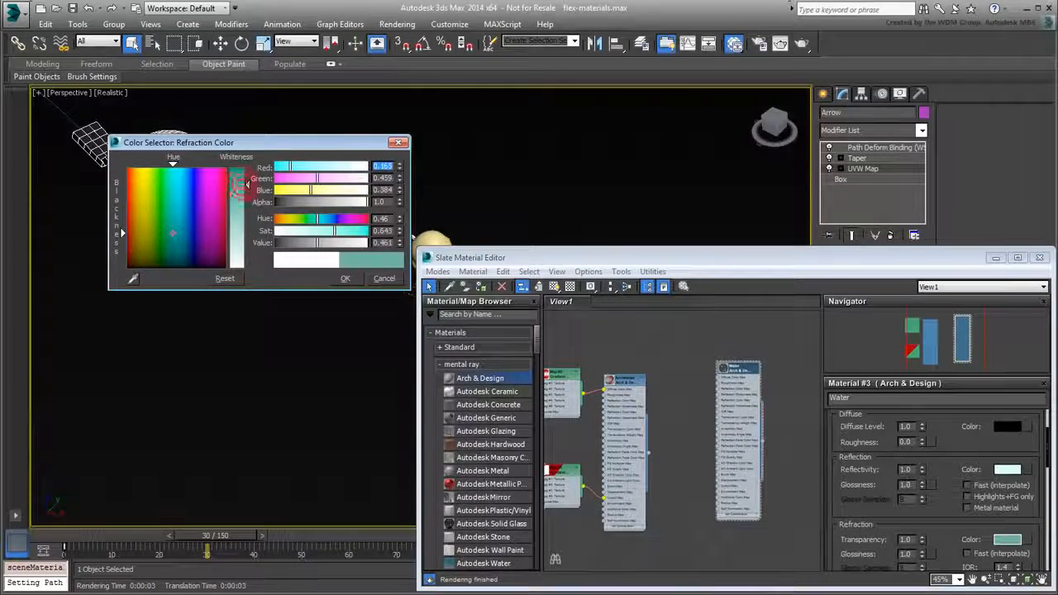
left_click(345, 281)
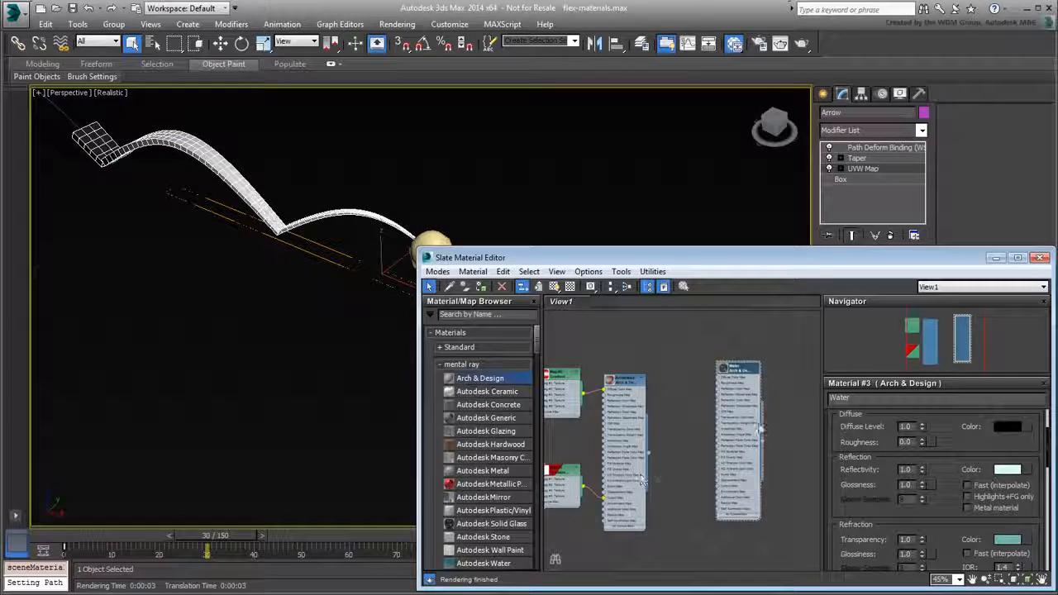
Enlarge the Water material's node preview and set its BRDF to By IOR (fresnel reflections)
scroll(732, 371, "up", 5)
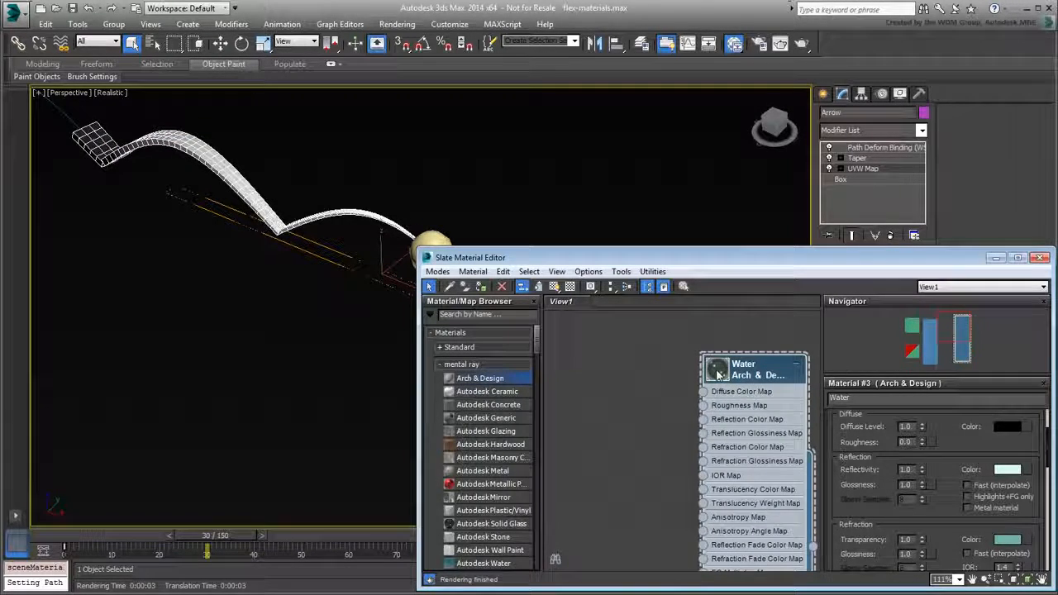
middle_click_drag(659, 447, 601, 395)
scroll(621, 401, "down", 1)
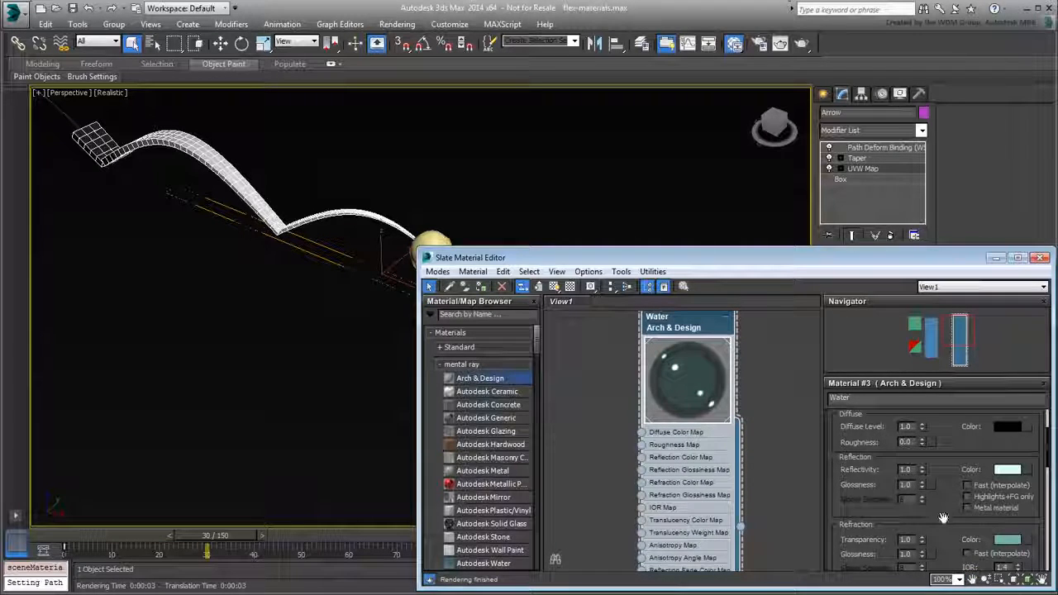
left_click_drag(941, 518, 937, 317)
left_click(843, 507)
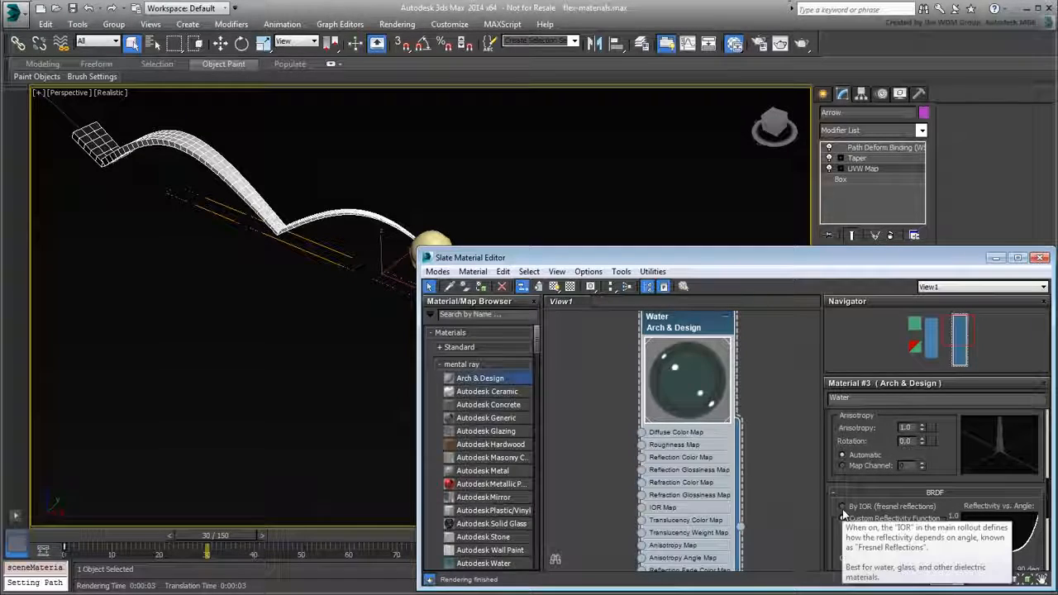
left_click_drag(942, 435, 942, 567)
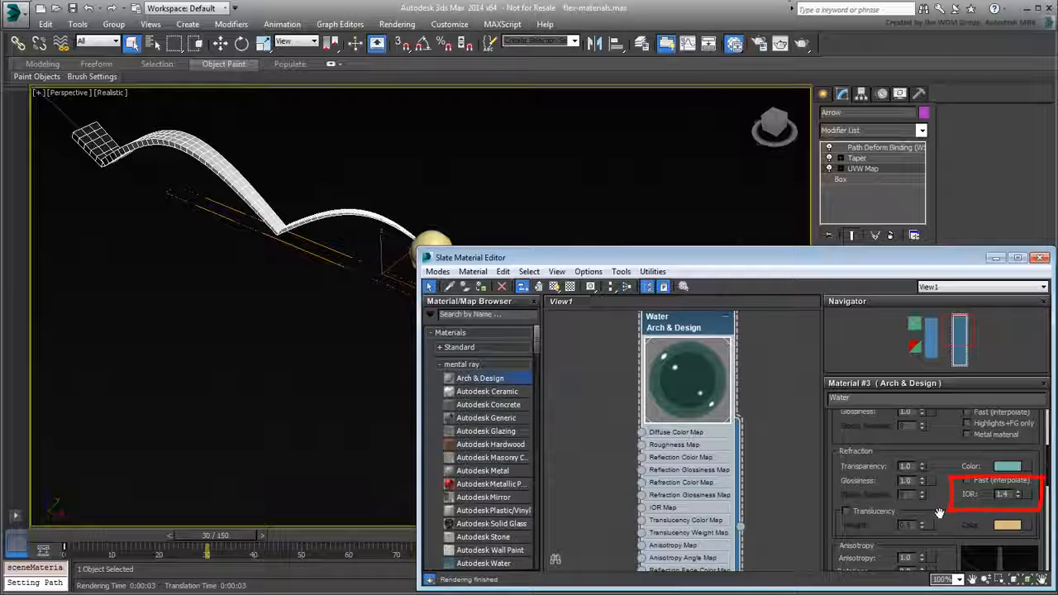
left_click_drag(1019, 496, 1010, 467)
left_click_drag(1011, 505, 1009, 466)
right_click(1009, 467)
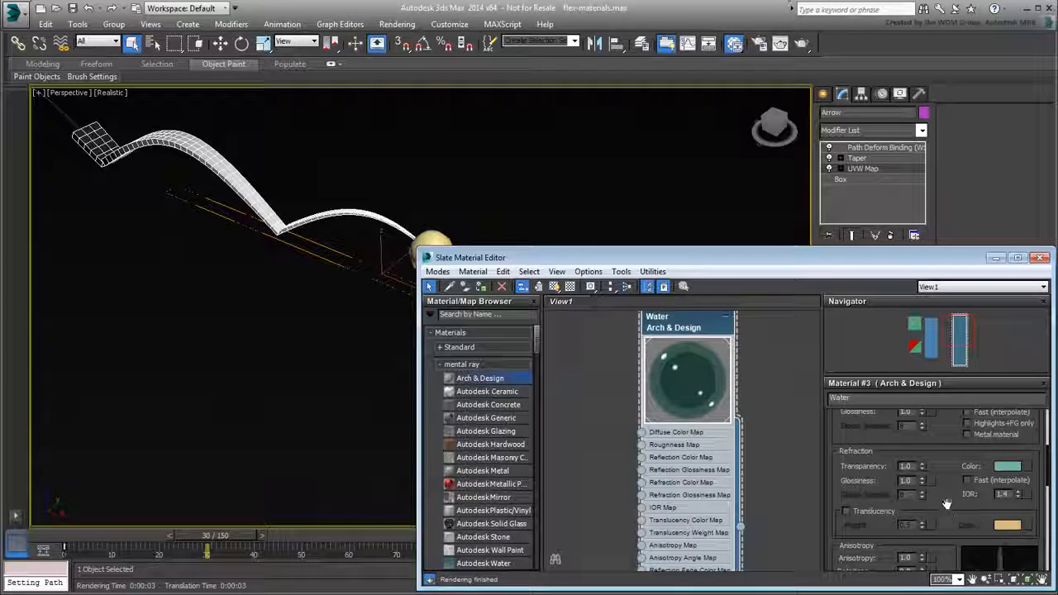
Render the perspective view to check the water, and close the render window and the material editor
key("shift+q")
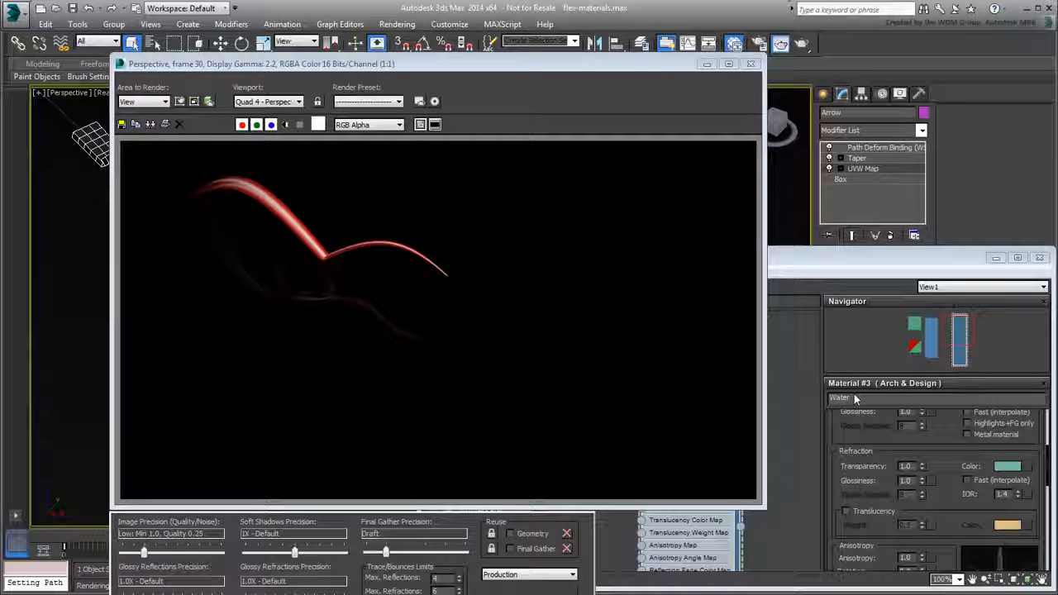
left_click(752, 65)
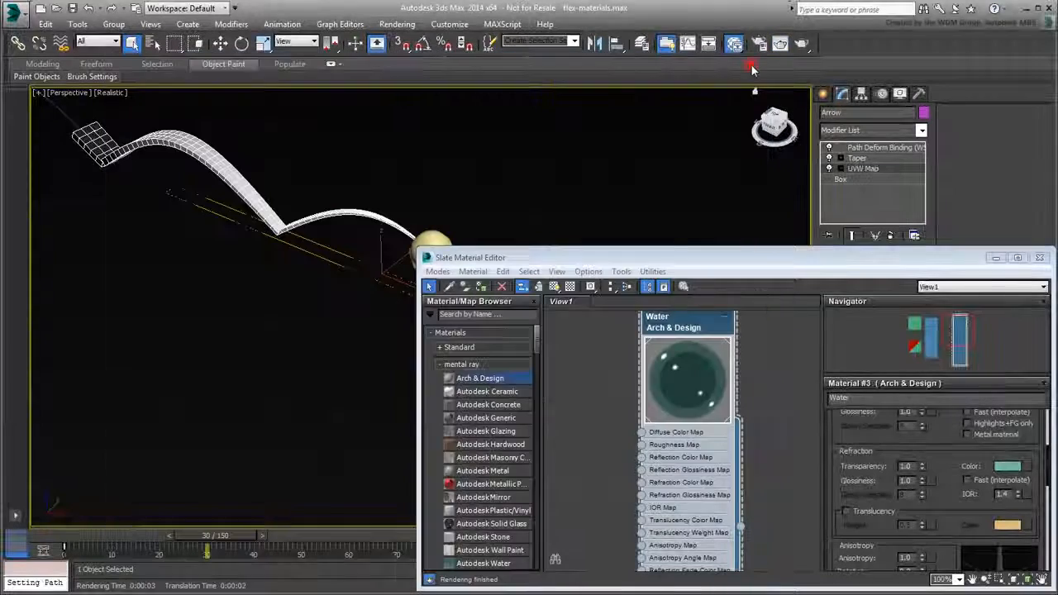
left_click(1040, 259)
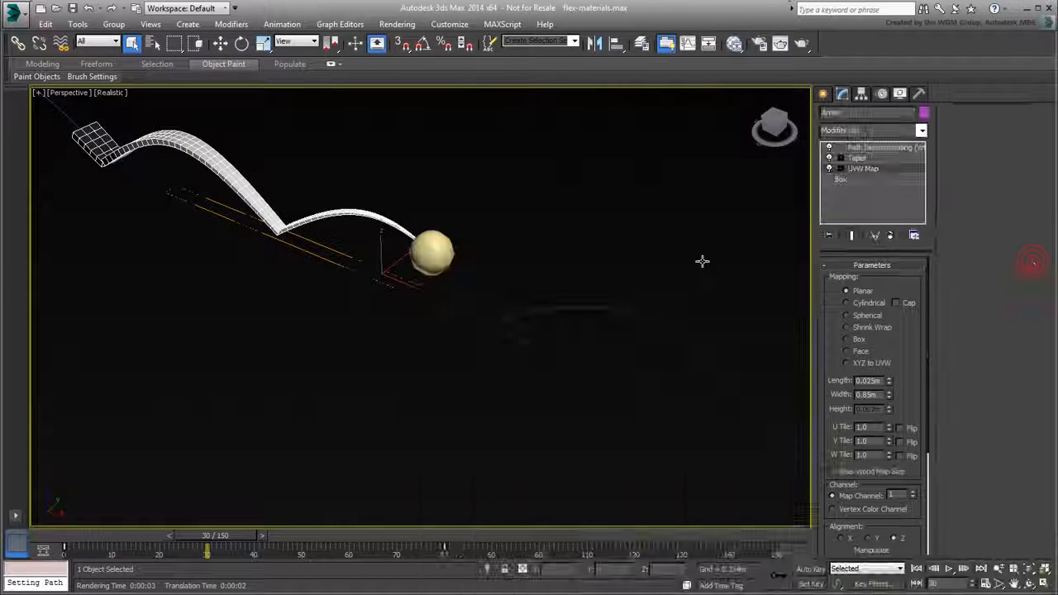
Restore the four-viewport layout and draw a plane of about 2.5 by 2.4 m around the water surface in the Top view
key("alt+w")
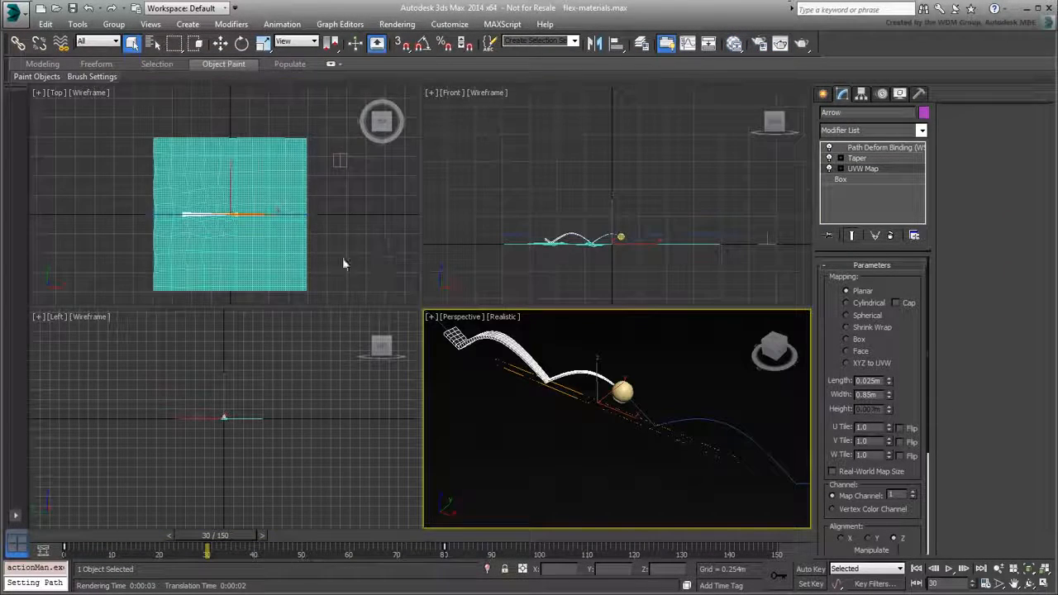
middle_click_drag(342, 263, 317, 235)
left_click(823, 94)
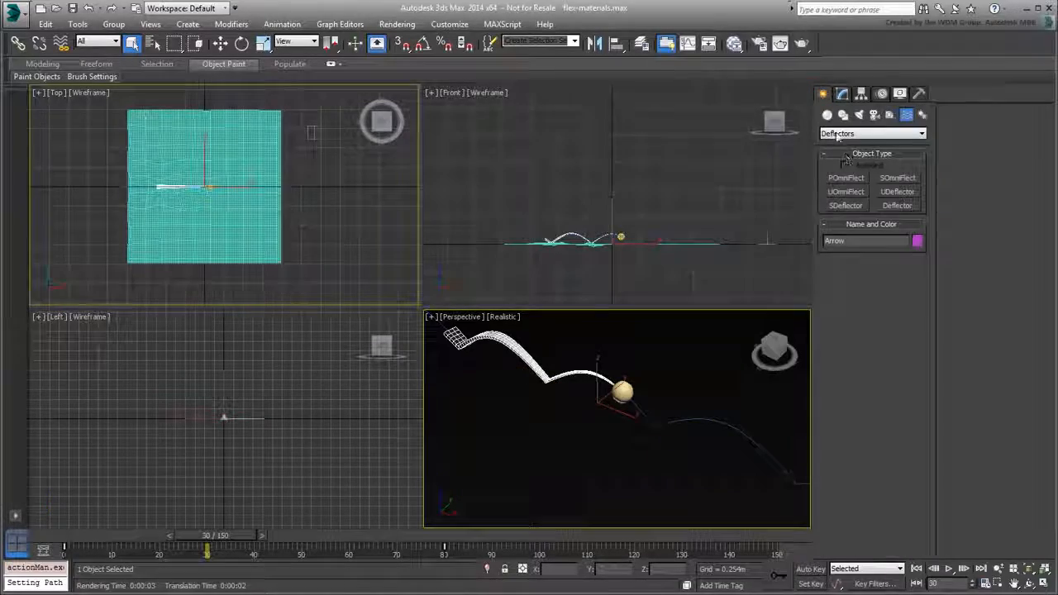
left_click(827, 115)
left_click(898, 233)
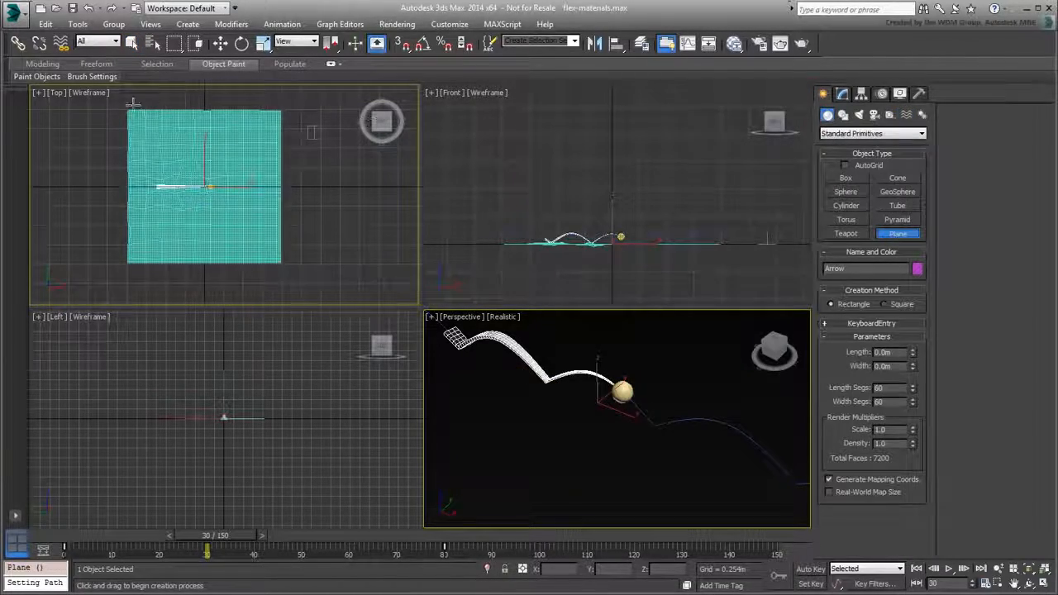
left_click_drag(114, 93, 300, 285)
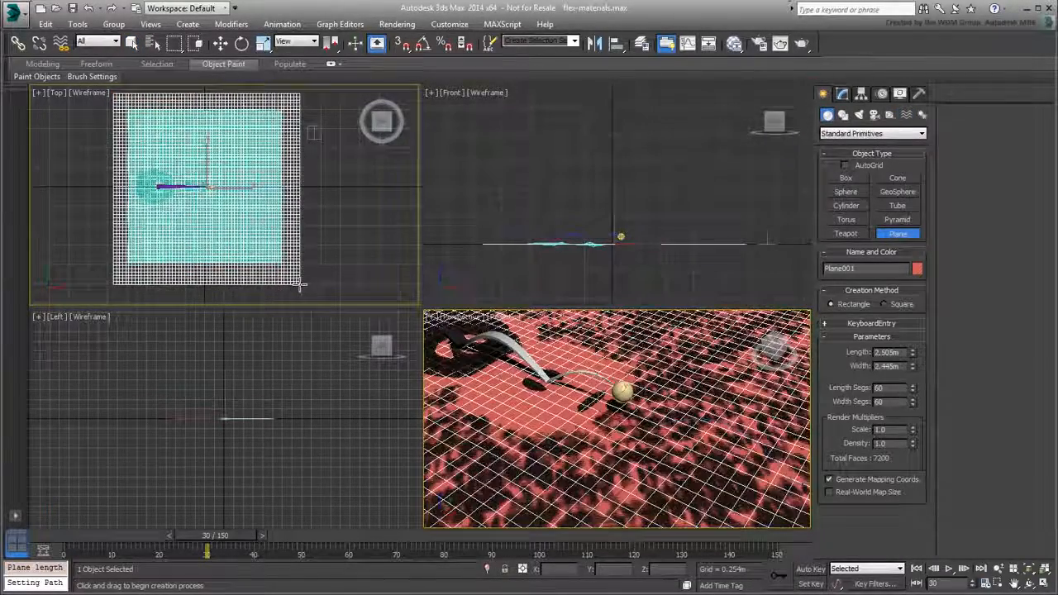
Set the new plane's length and width to 2.5 m, with 4 length segments and 4 width segments
left_click(842, 93)
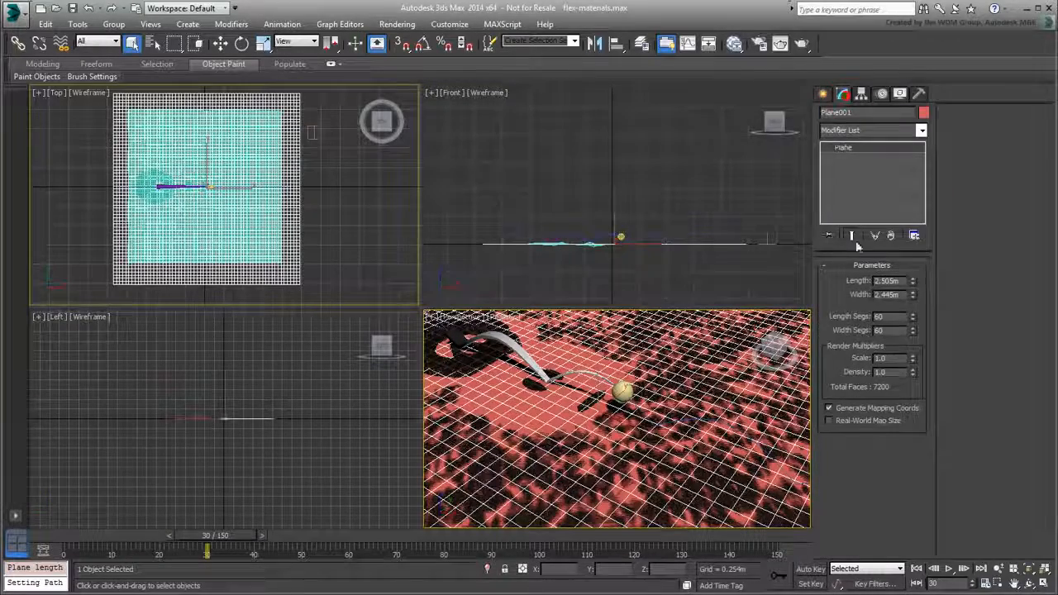
type("2.5")
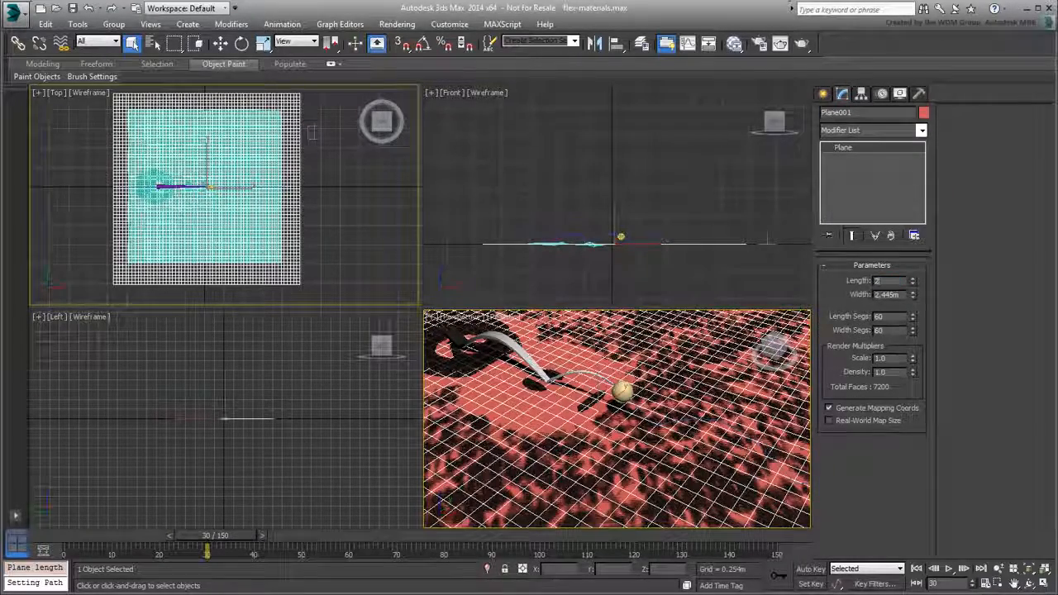
key("Tab")
type("2.5")
key("Return")
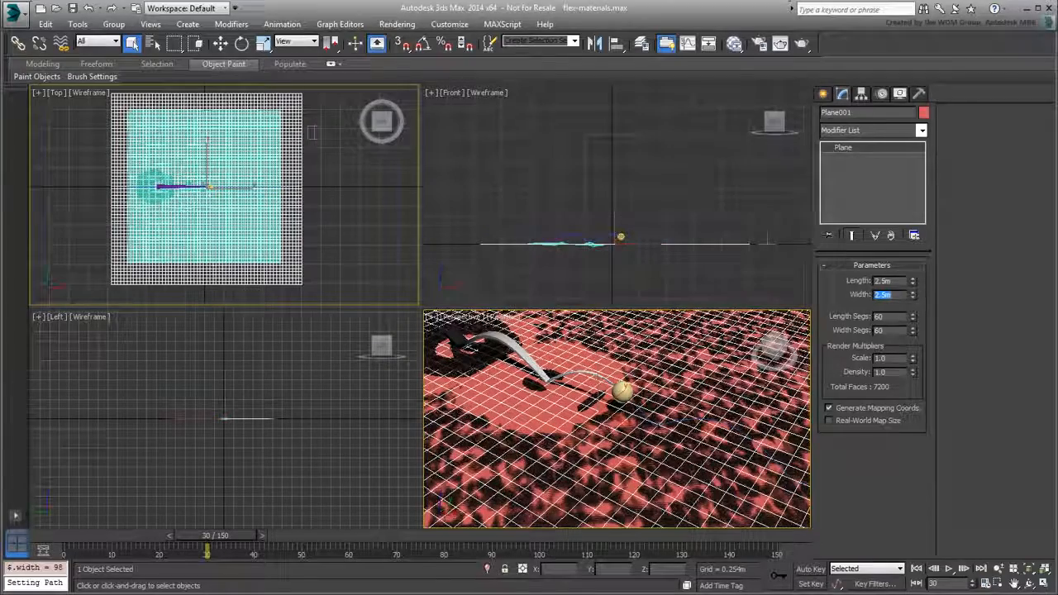
double_click(879, 318)
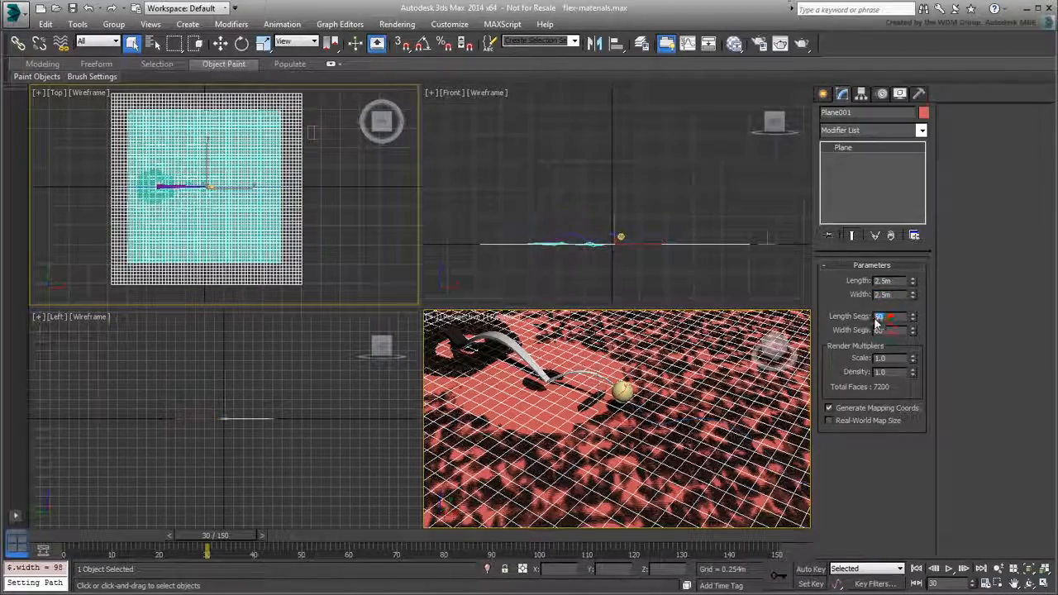
type("4")
key("Return")
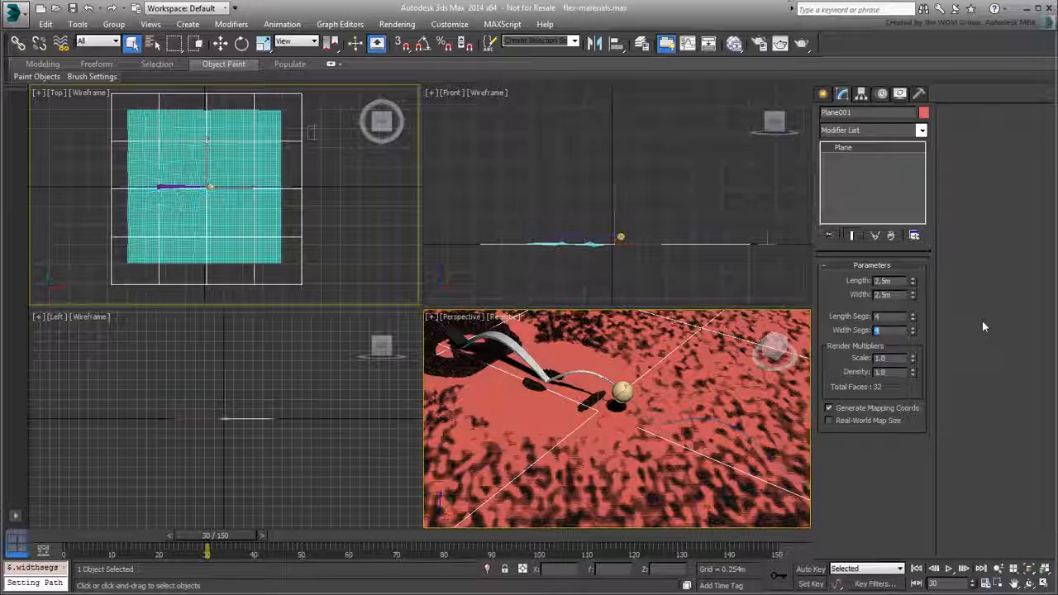
Move the plane straight down below the water surface in the Front view, to a Z of about -0.112 m
left_click(617, 245)
right_click(617, 245)
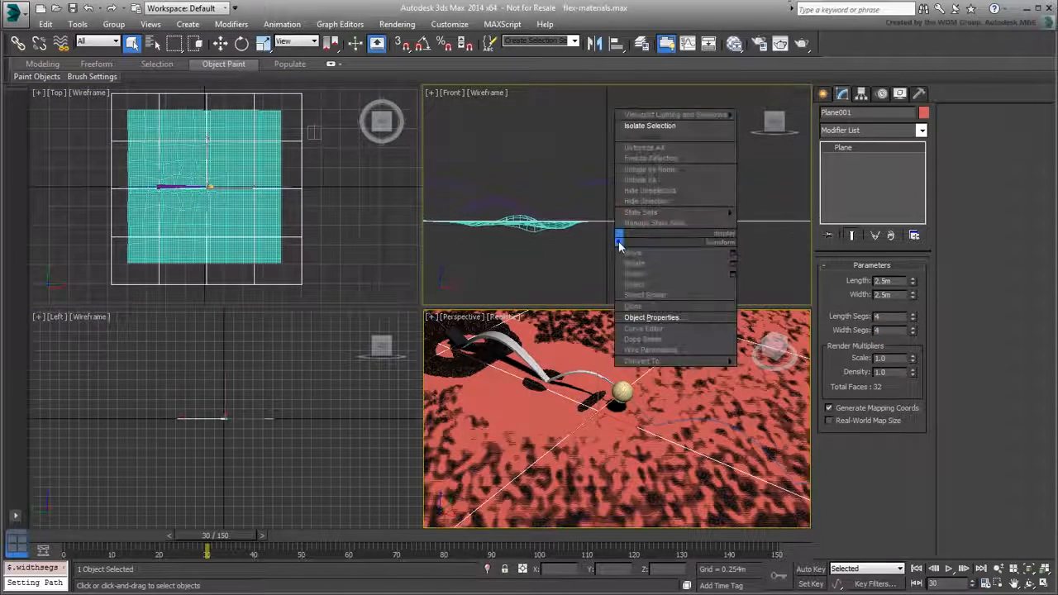
left_click(654, 238)
left_click_drag(619, 198, 625, 245)
scroll(634, 240, "down", 5)
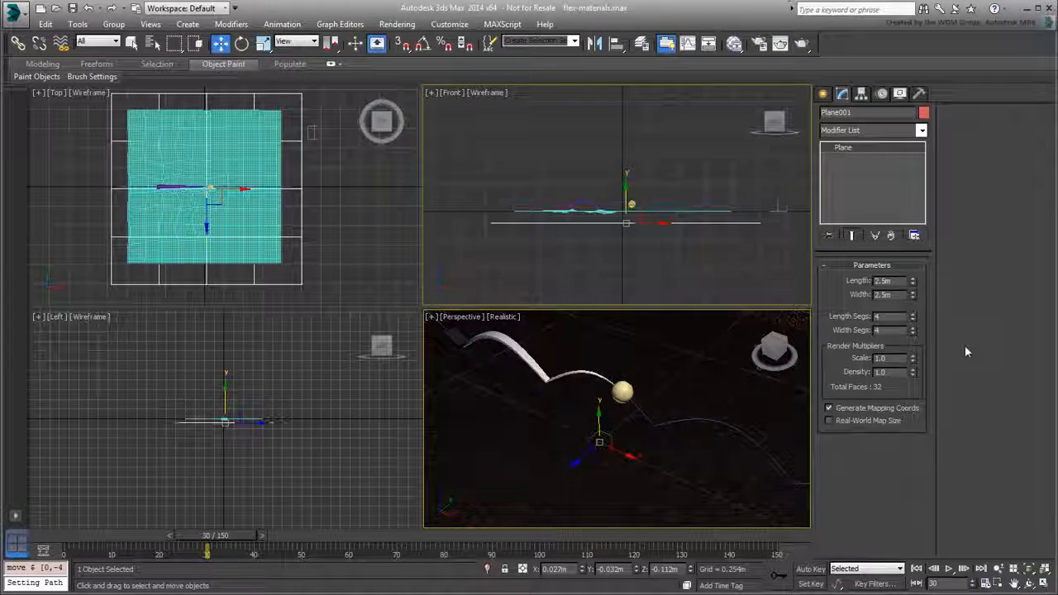
Reopen the material editor, add an Arch & Design material beside the Water node and display its parameters
left_click(734, 43)
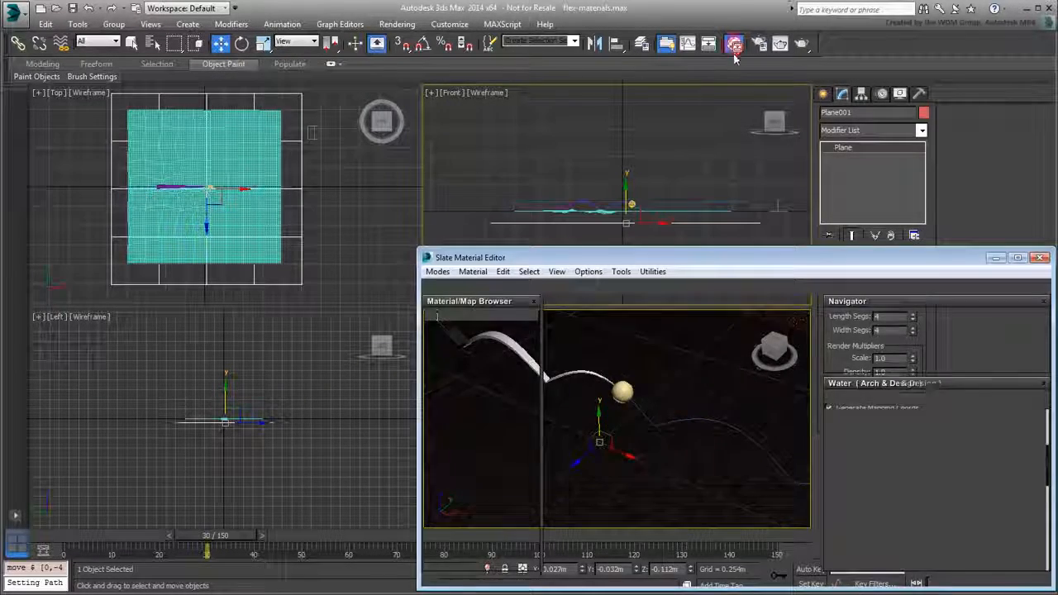
middle_click_drag(714, 370, 673, 418)
scroll(673, 418, "down", 2)
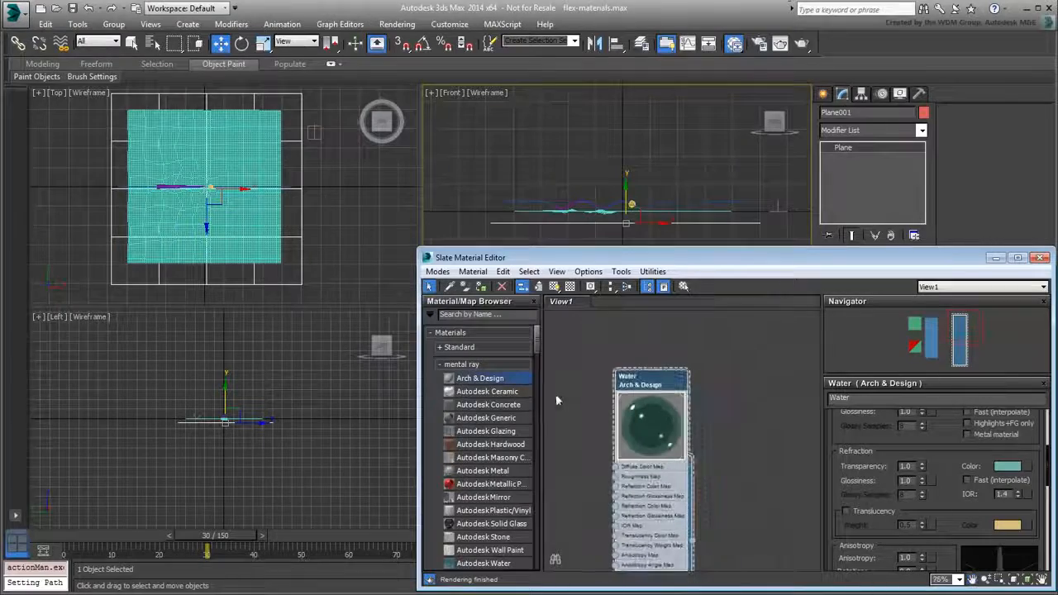
left_click_drag(488, 383, 766, 378)
middle_click_drag(766, 378, 682, 351)
left_click_drag(674, 343, 718, 343)
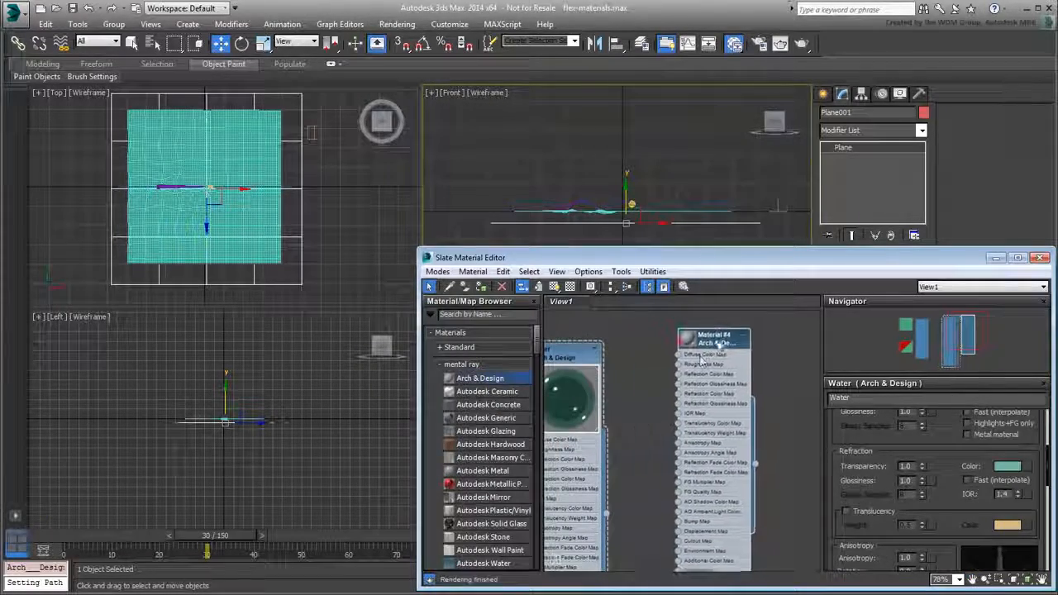
double_click(718, 344)
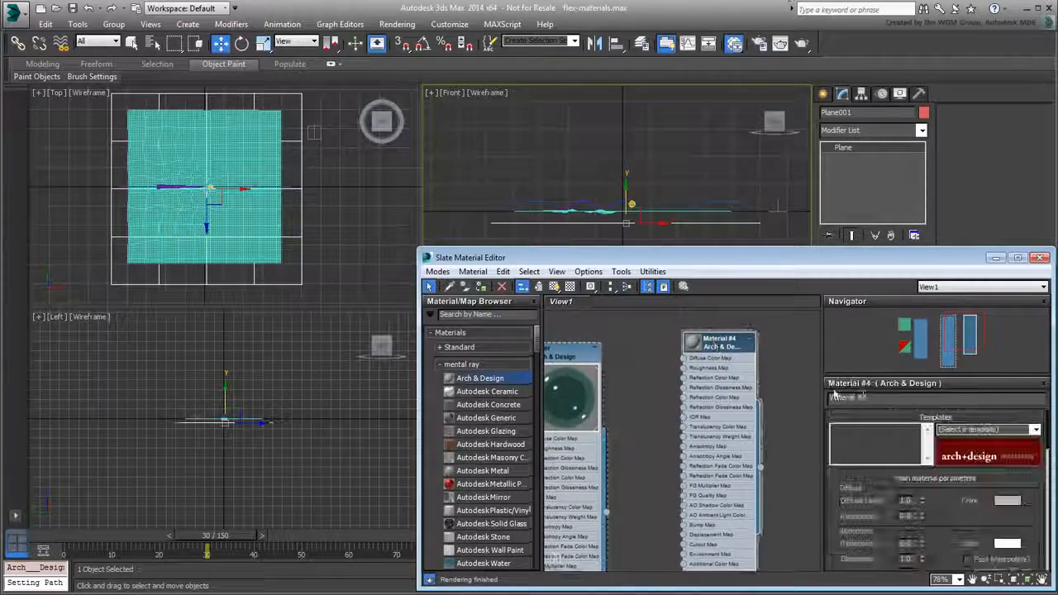
Apply the Matte Finish template to the new Arch & Design material and name it Pool Floor
left_click(1035, 430)
left_click(971, 441)
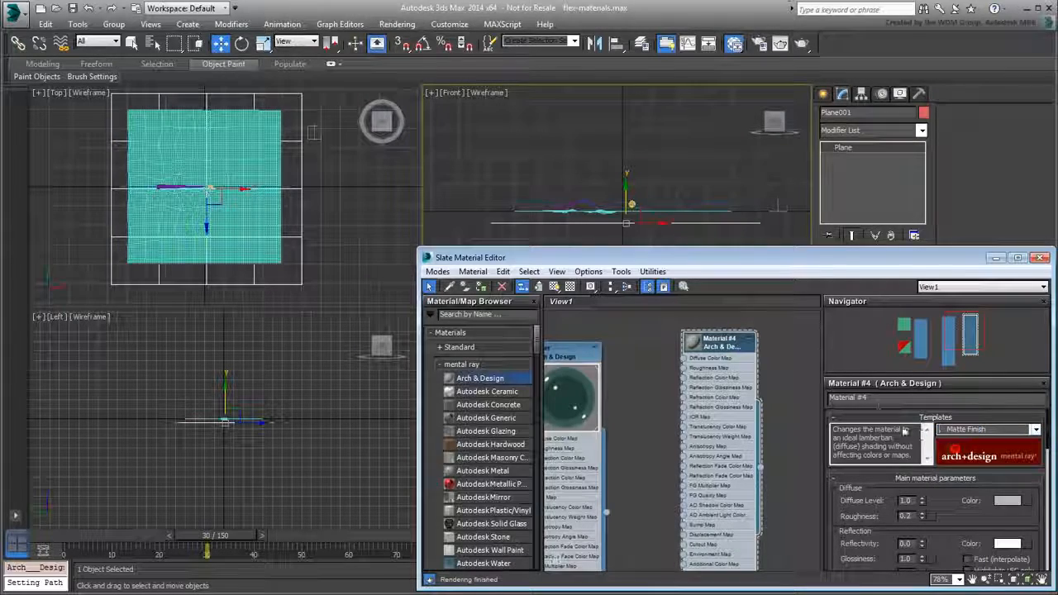
type("Pool Floor")
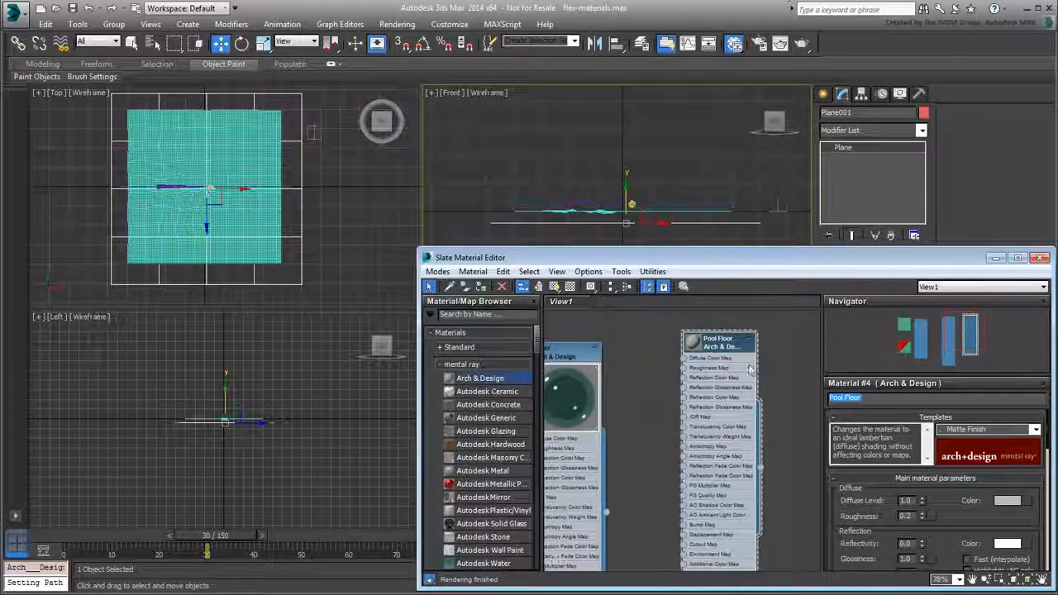
Assign the Pool Floor material to the plane beneath the water and close the material editor
middle_click_drag(613, 406, 540, 409)
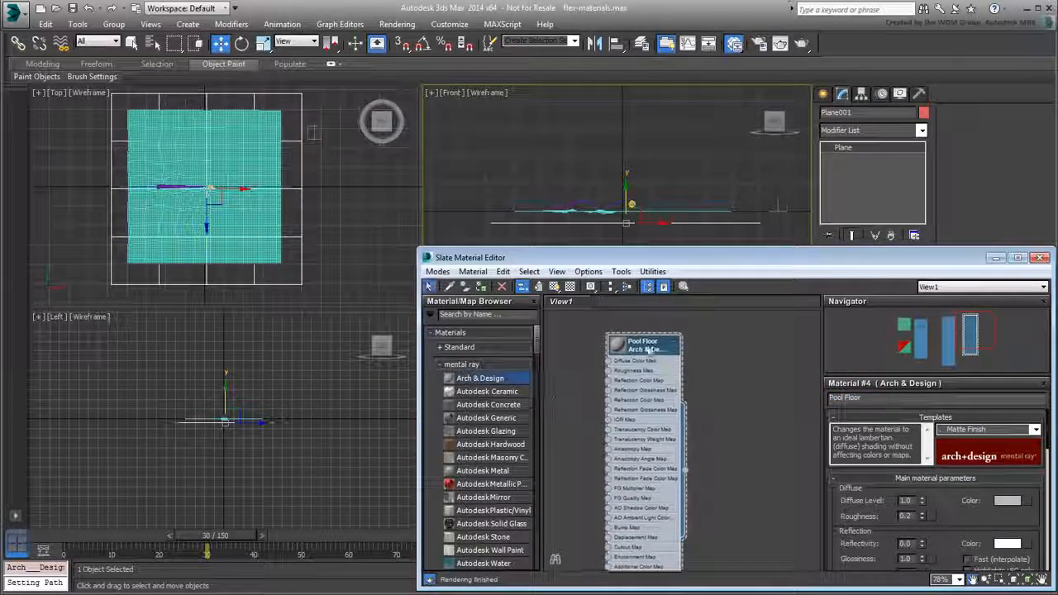
left_click_drag(655, 348, 747, 352)
left_click_drag(779, 470, 281, 279)
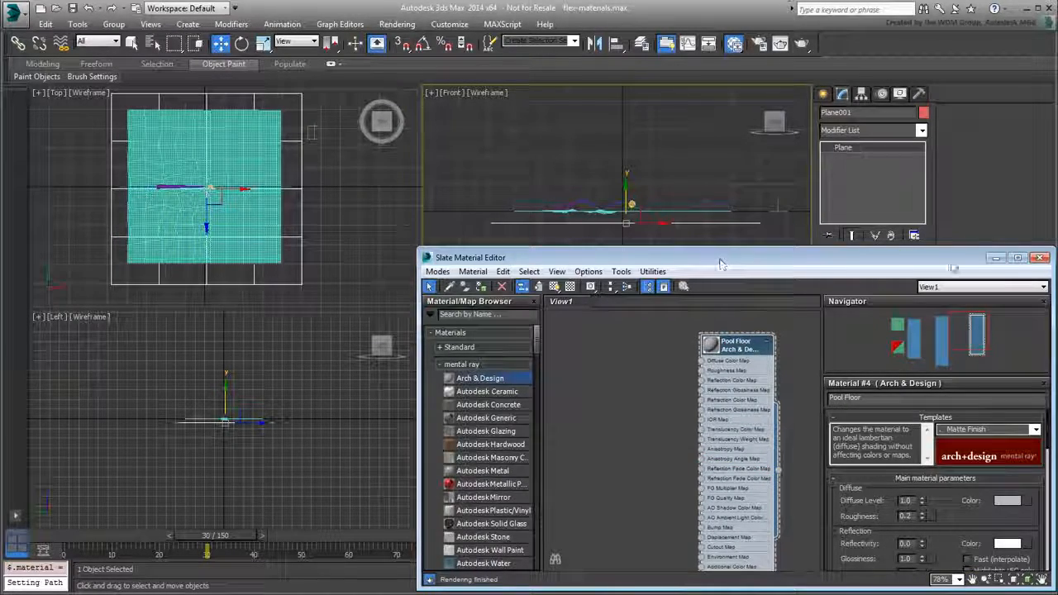
left_click(1041, 257)
Render the perspective view to check the plane under the water, and close the render window
right_click(718, 472)
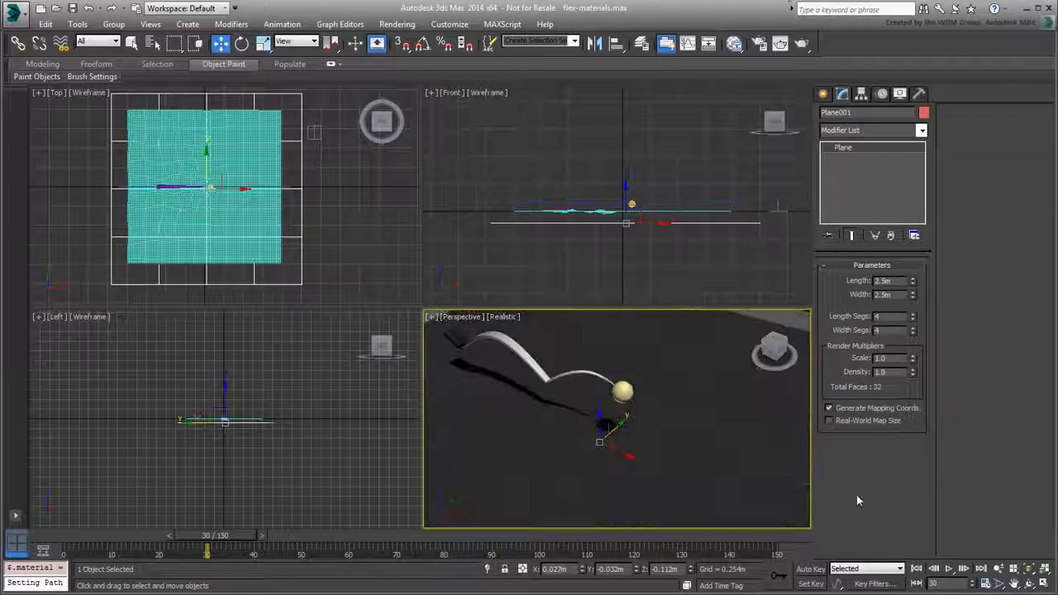
left_click(803, 45)
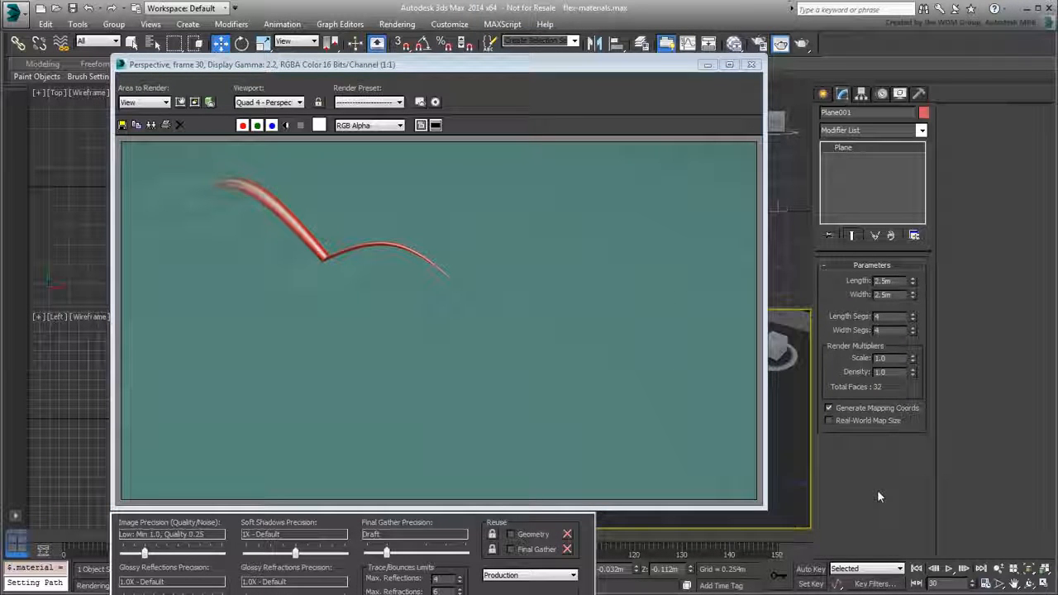
left_click(751, 66)
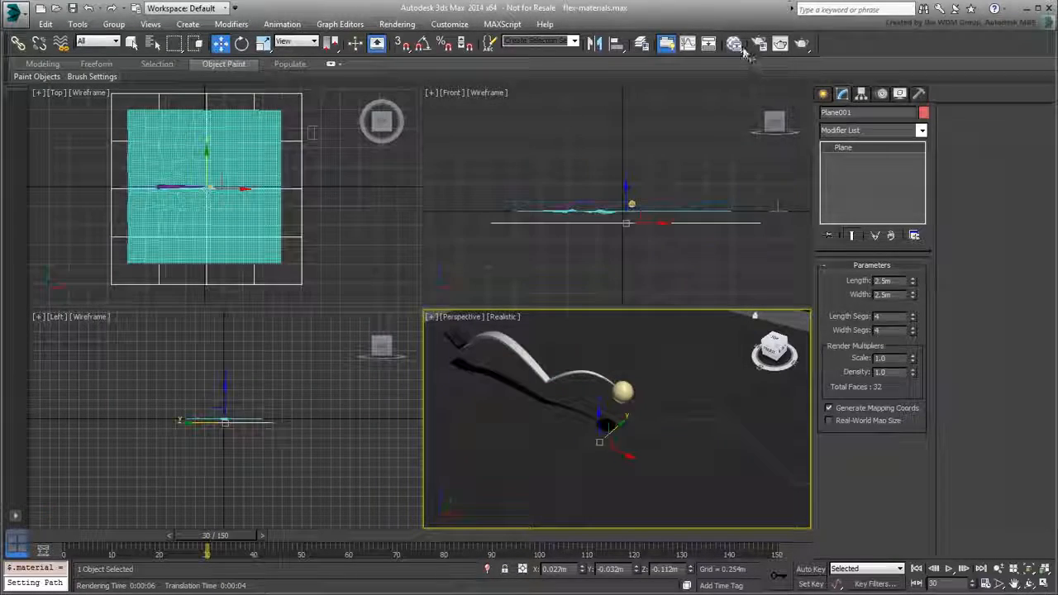
Connect a Bitmap map using Mosaic.jpg to the Pool Floor material's Diffuse Color Map
left_click(735, 43)
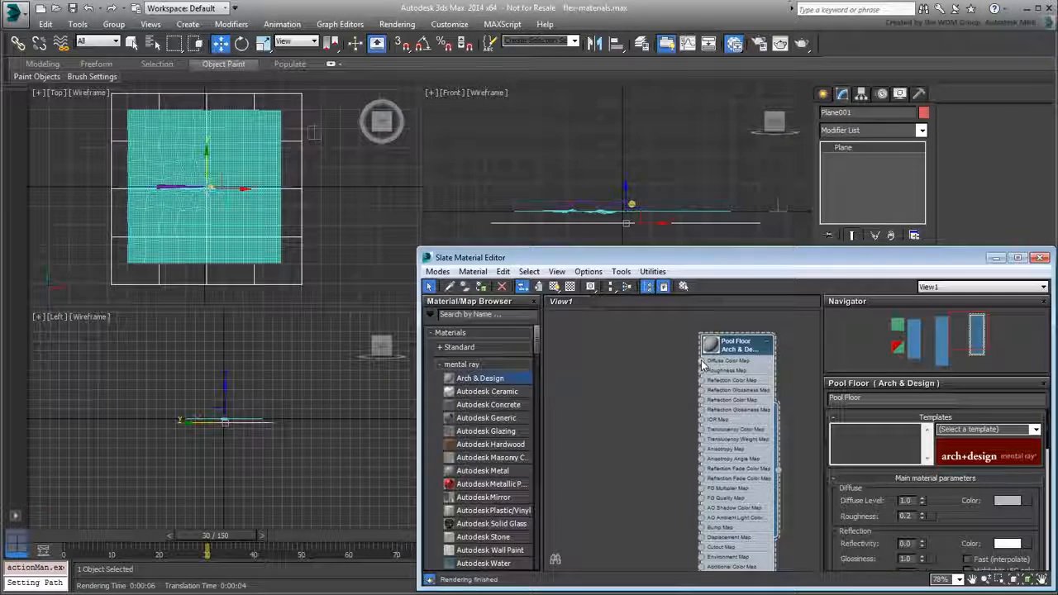
left_click_drag(702, 364, 631, 370)
mouse_move(653, 372)
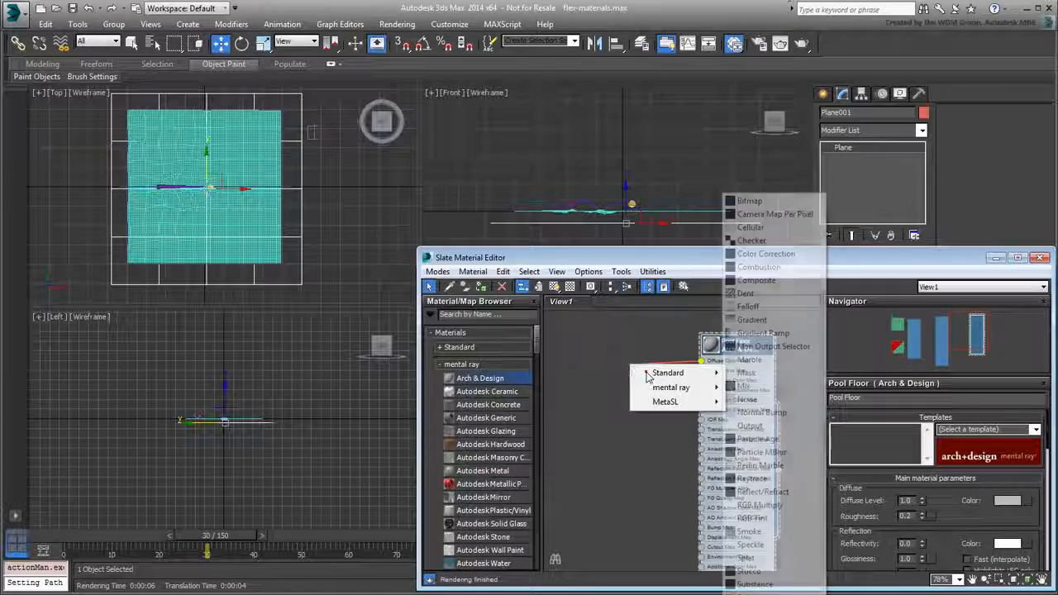
left_click(750, 201)
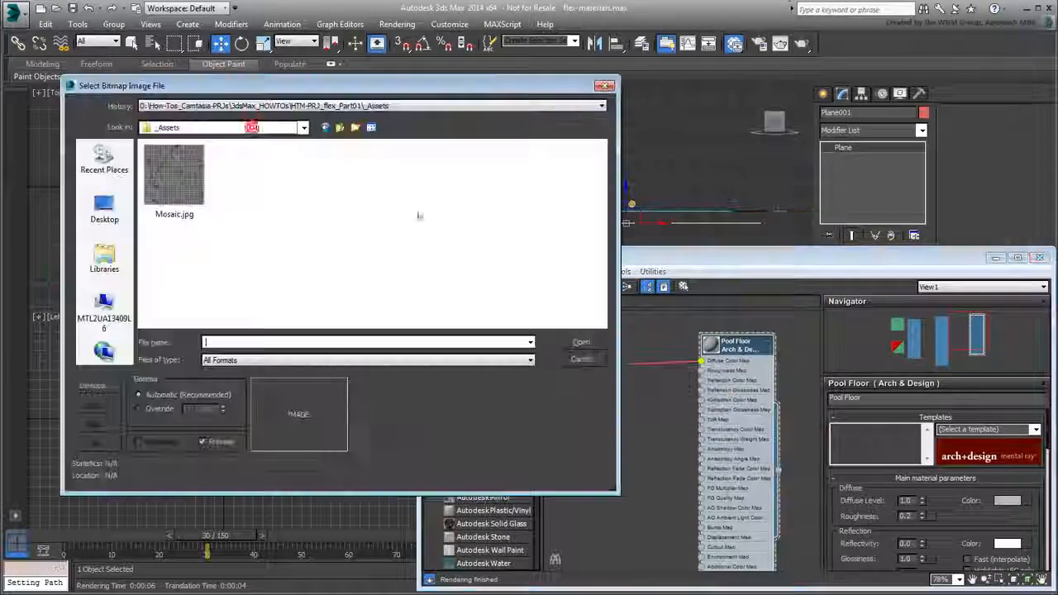
left_click(176, 184)
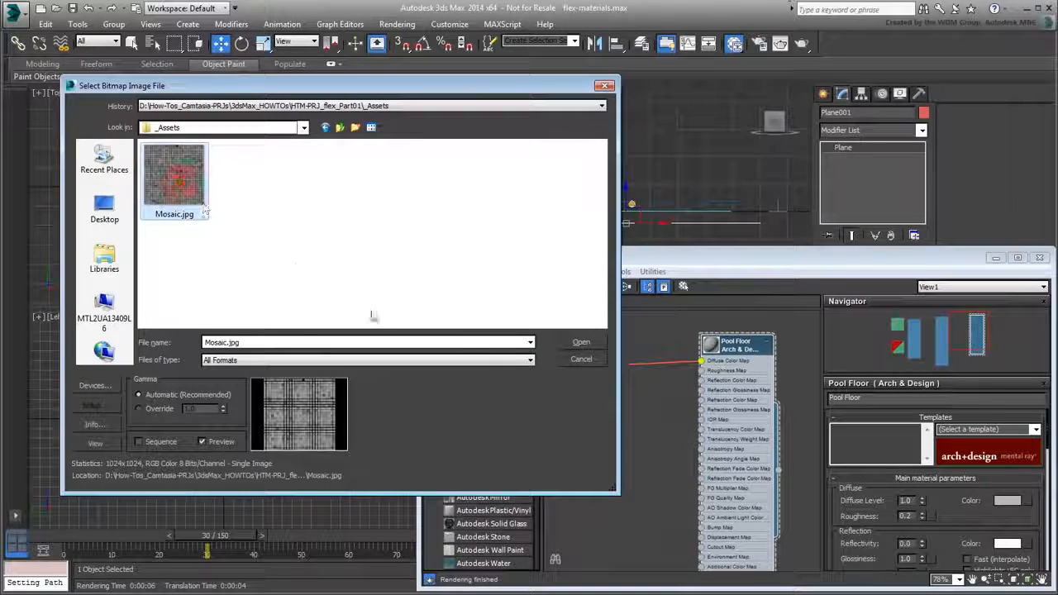
left_click(583, 343)
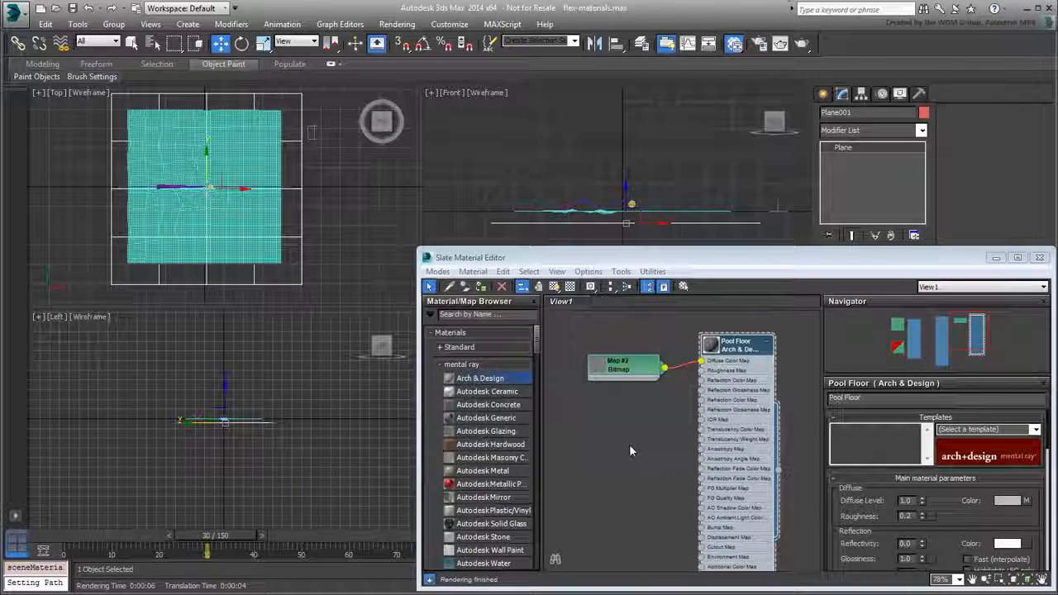
Tile the mosaic bitmap 6.0 times in U and V with viewport shading on, and test-render the perspective view
double_click(631, 369)
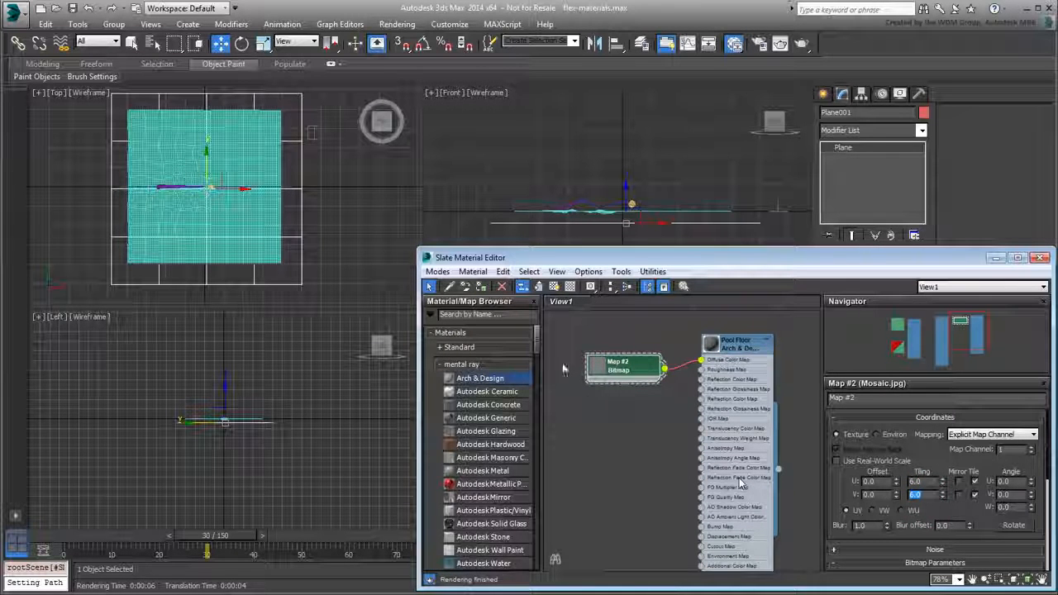
left_click(554, 286)
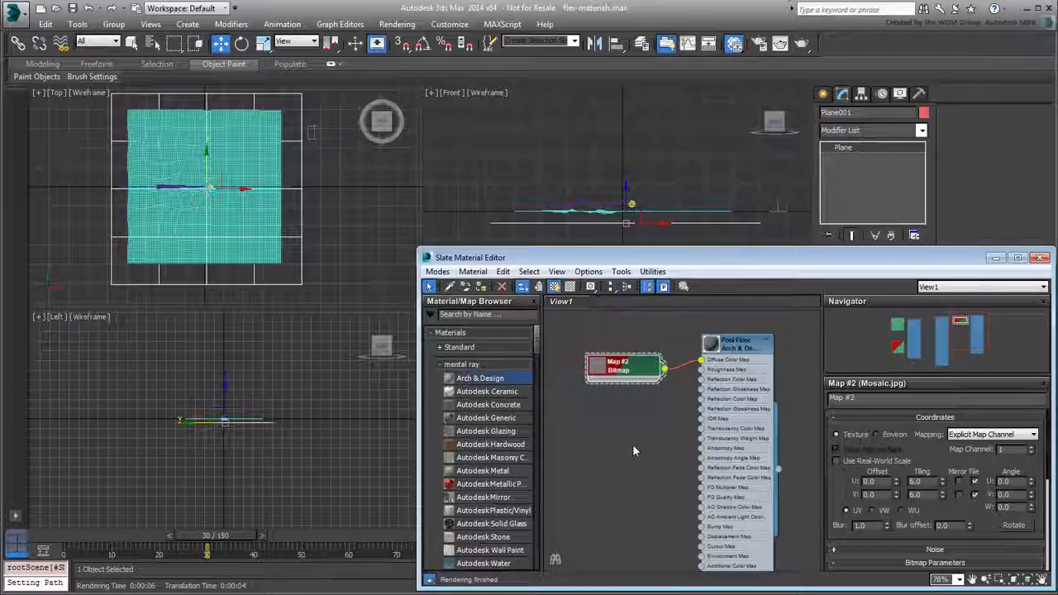
left_click(803, 44)
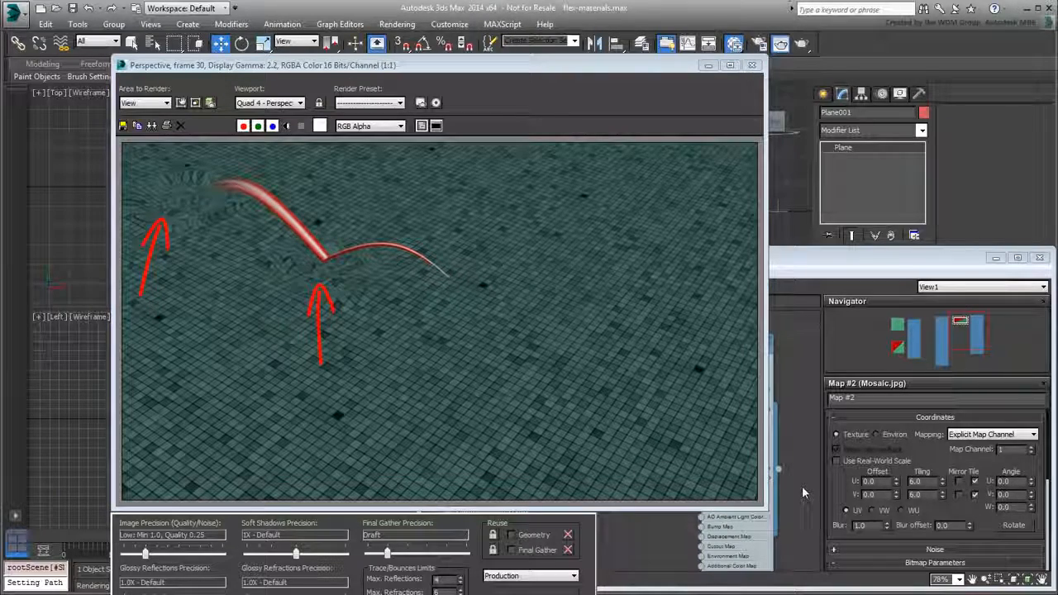
left_click(750, 64)
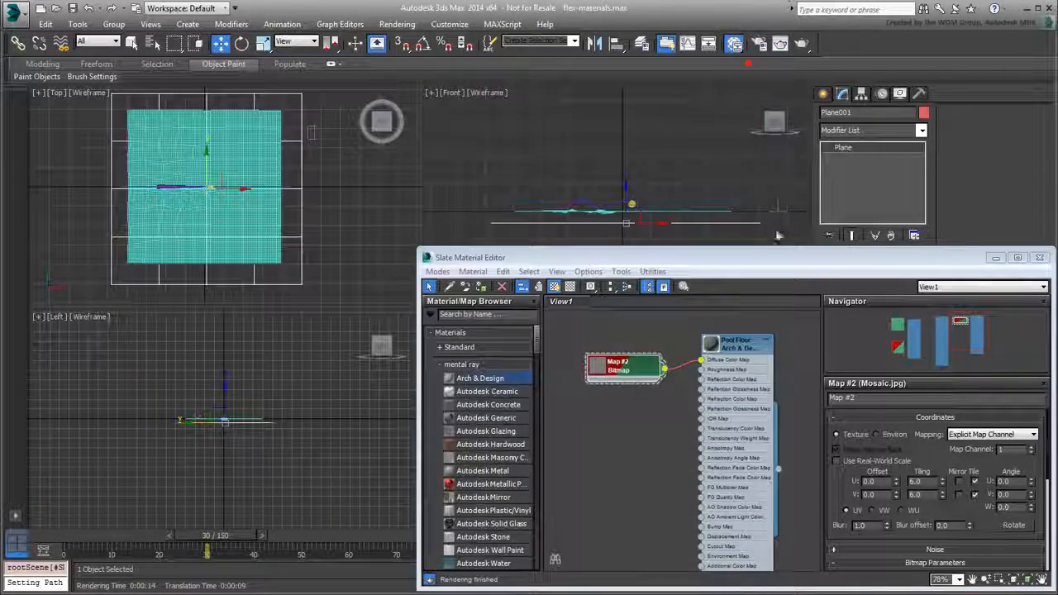
Display the Water material's parameters, and render the perspective view at frame 45 to check the ripples
scroll(593, 410, "down", 1)
middle_click_drag(593, 410, 674, 429)
double_click(564, 370)
left_click_drag(245, 546, 313, 546)
left_click(801, 44)
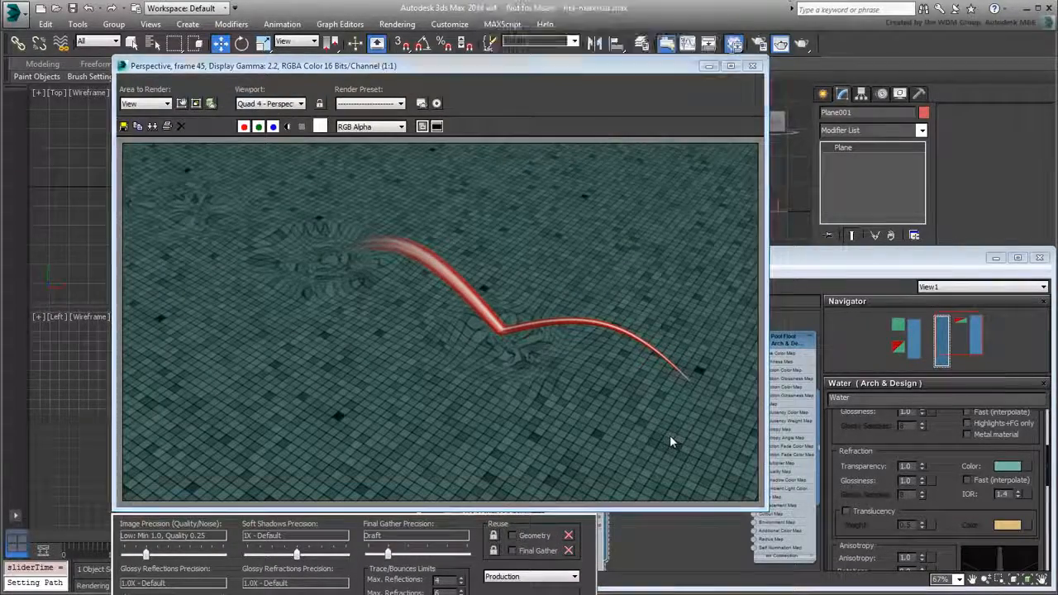
left_click(753, 66)
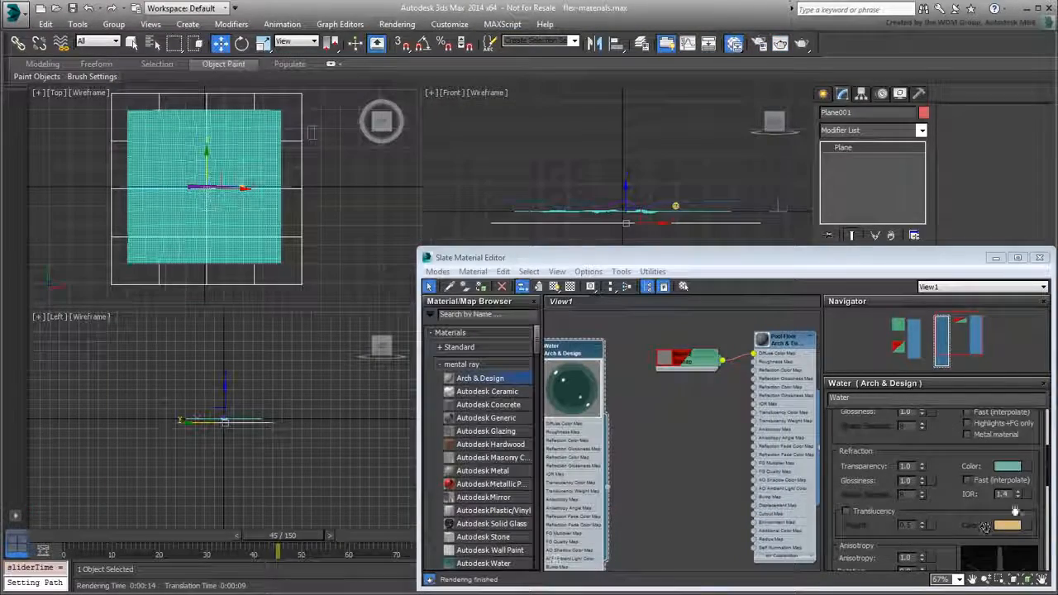
Set the Water material's refraction IOR to 1.0 and render the perspective view to compare the distortion
left_click_drag(1012, 495, 974, 491)
type("1.0")
key("Return")
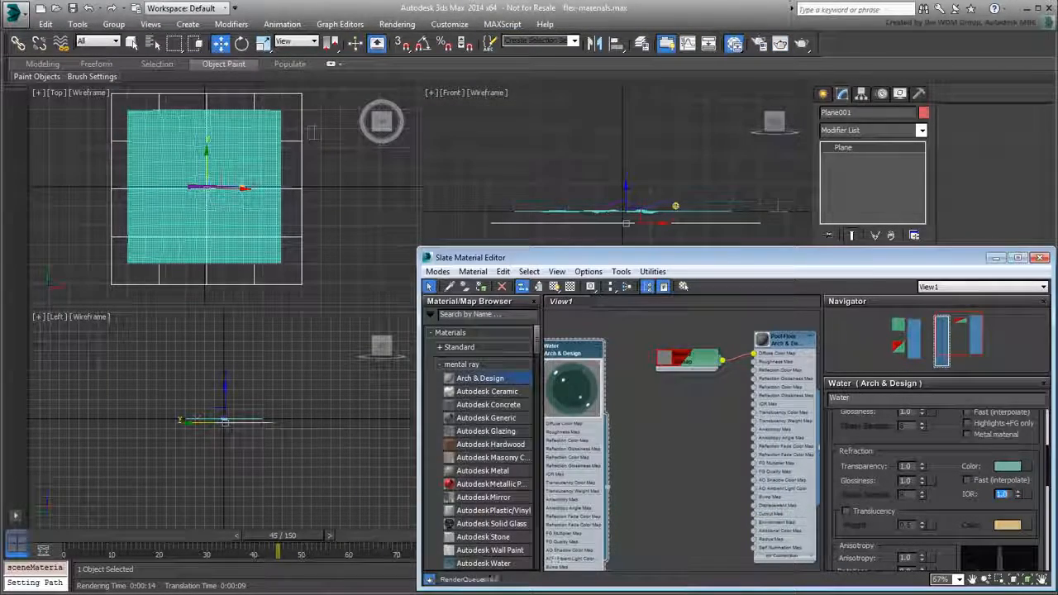
key("shift+q")
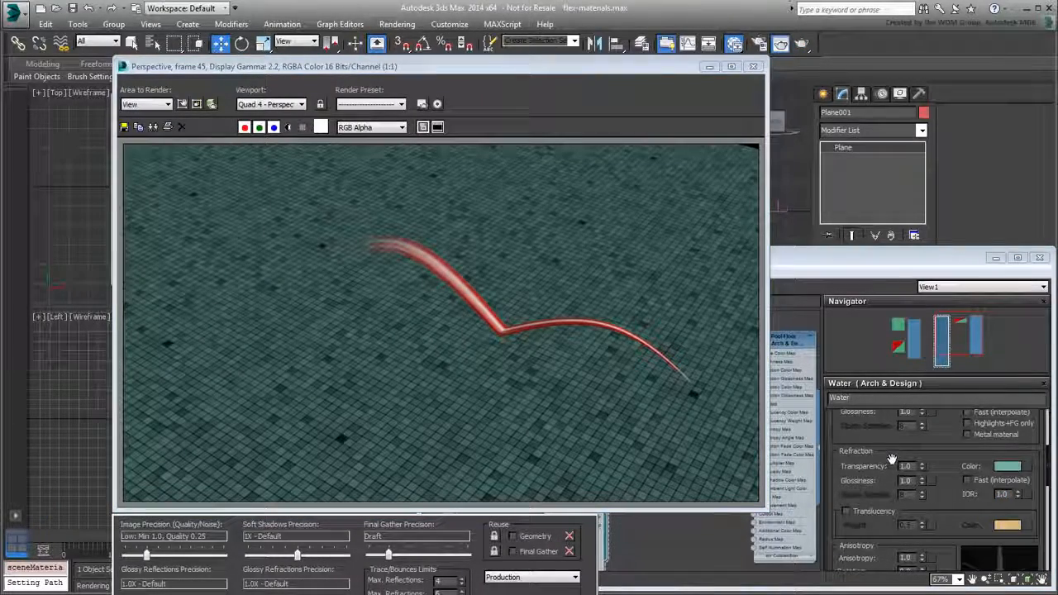
left_click(754, 66)
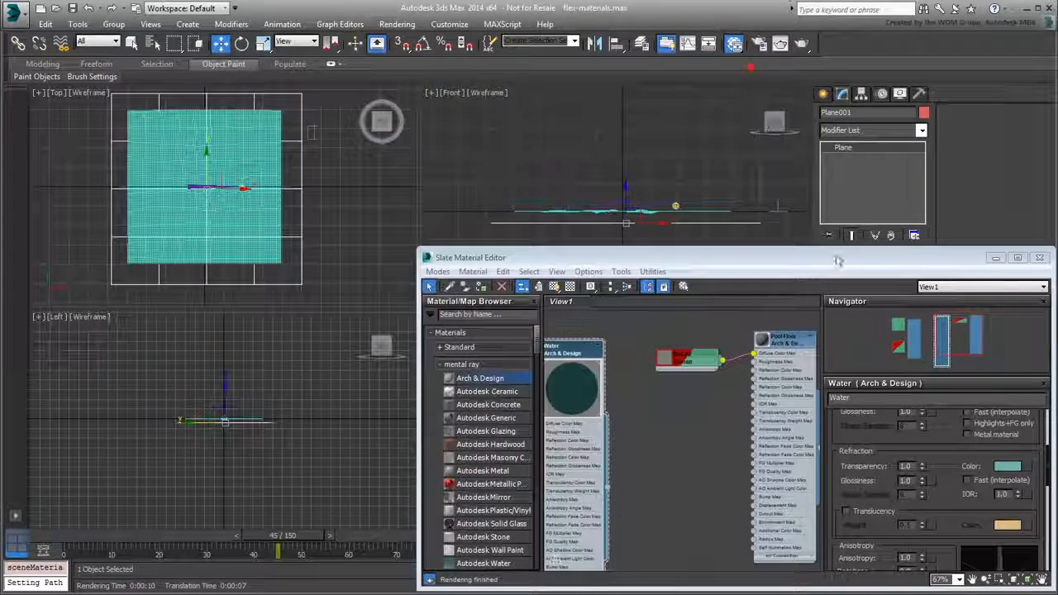
Set the Water material's refraction IOR to 1.5 and render the perspective view again
left_click(1006, 494)
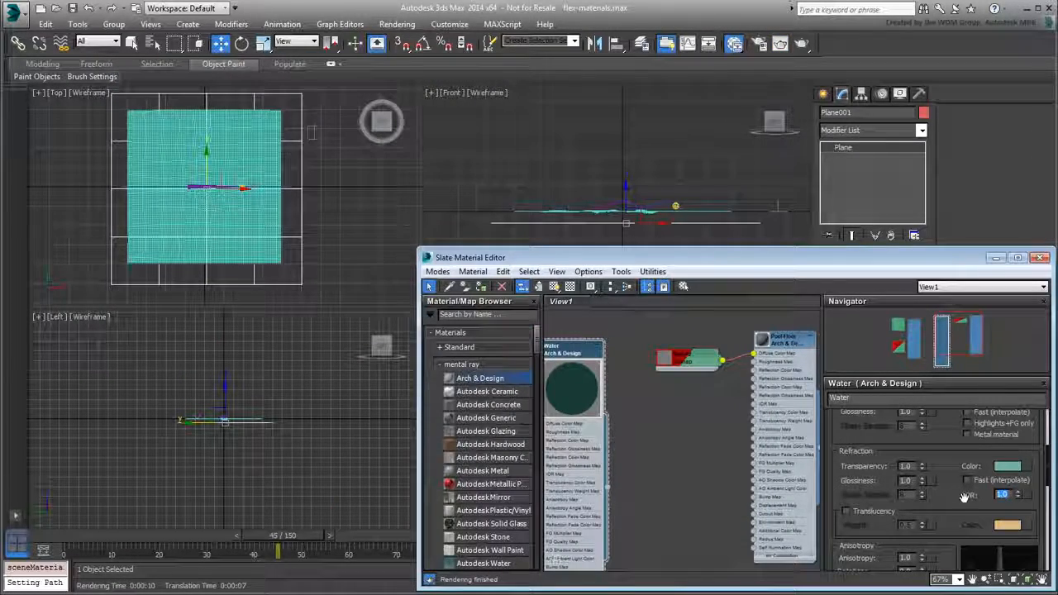
type("1.5")
key("Return")
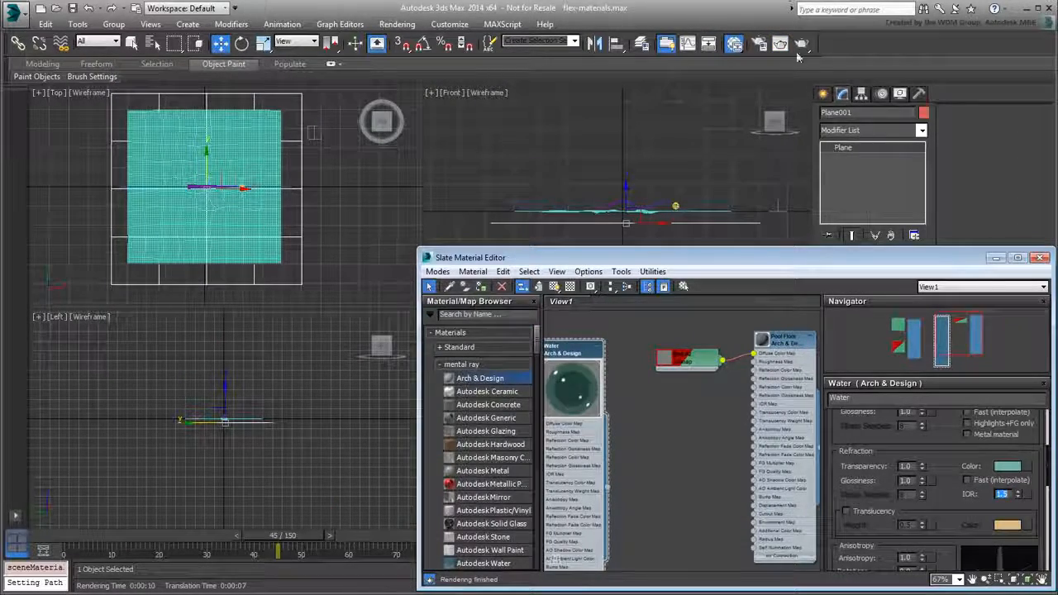
left_click(800, 45)
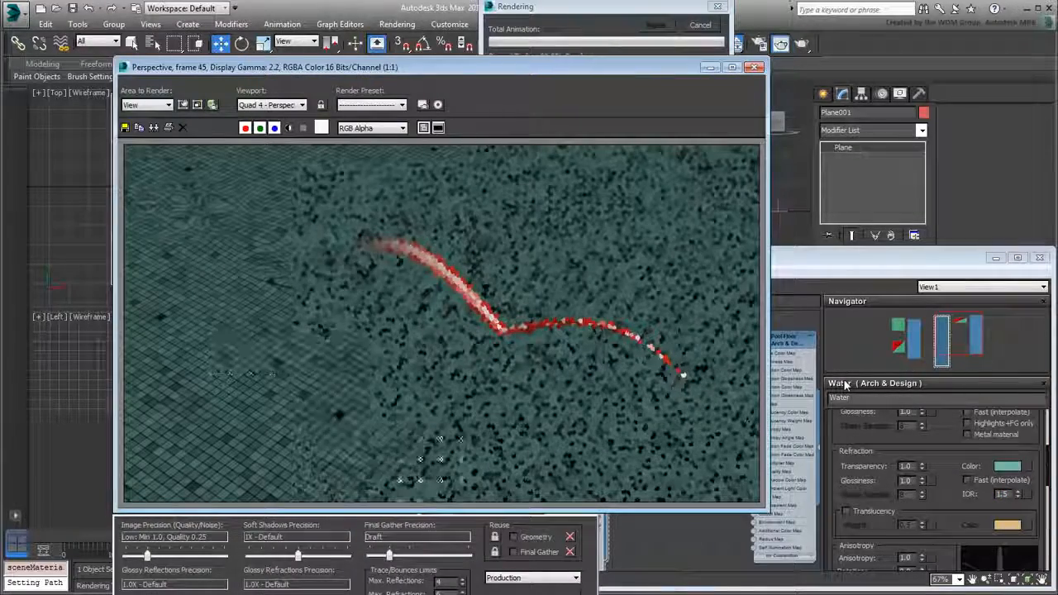